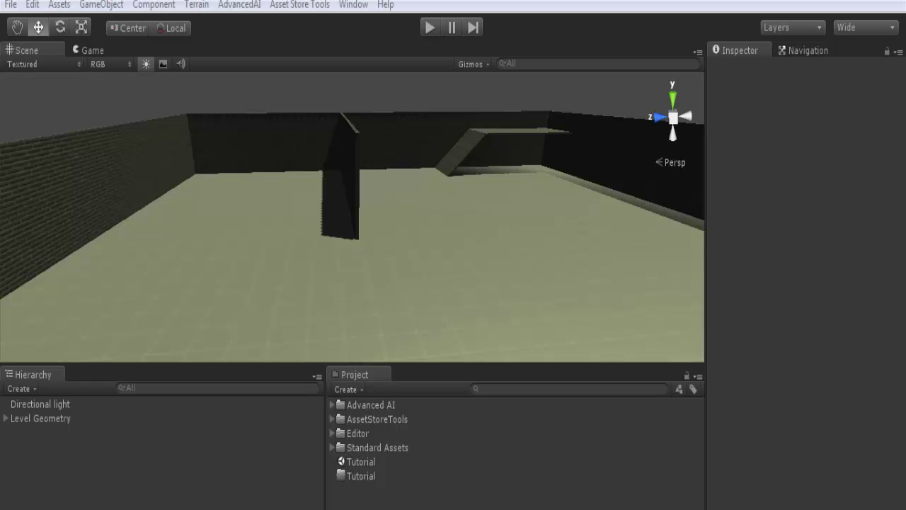
- Look through the Advanced AI folder's contents, including its Documentation subfolder
left_click(332, 405)
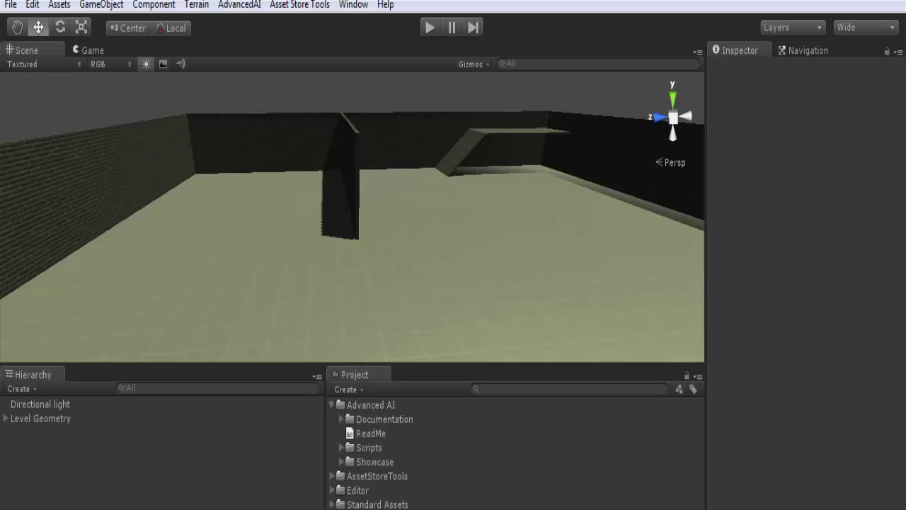
left_click(341, 419)
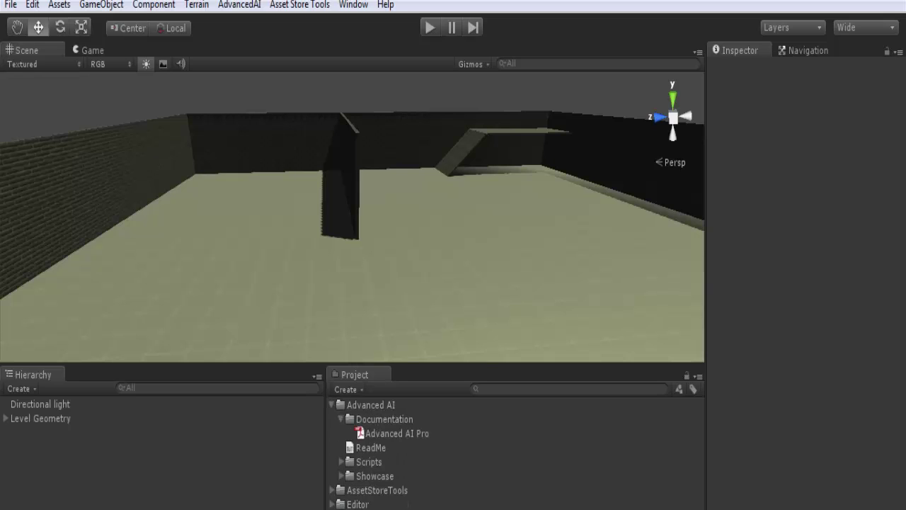
left_click(341, 420)
left_click(343, 405)
left_click(332, 405)
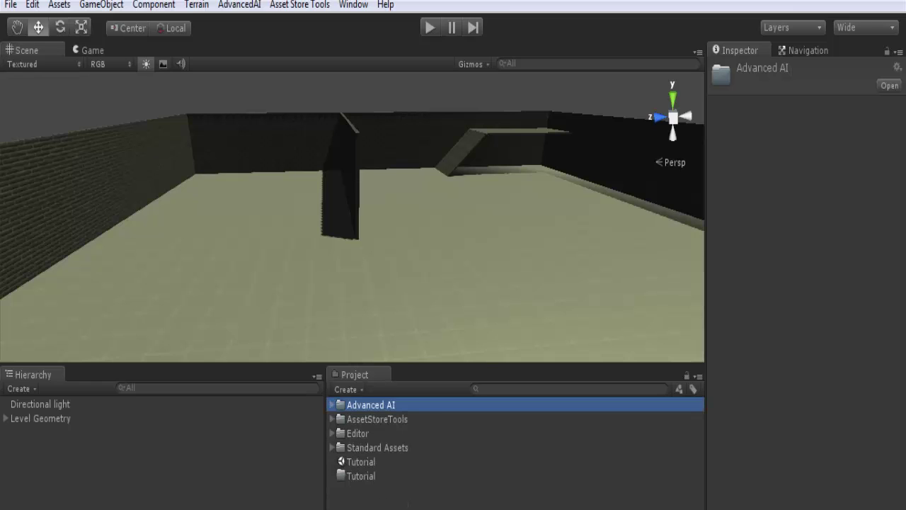
left_click(332, 405)
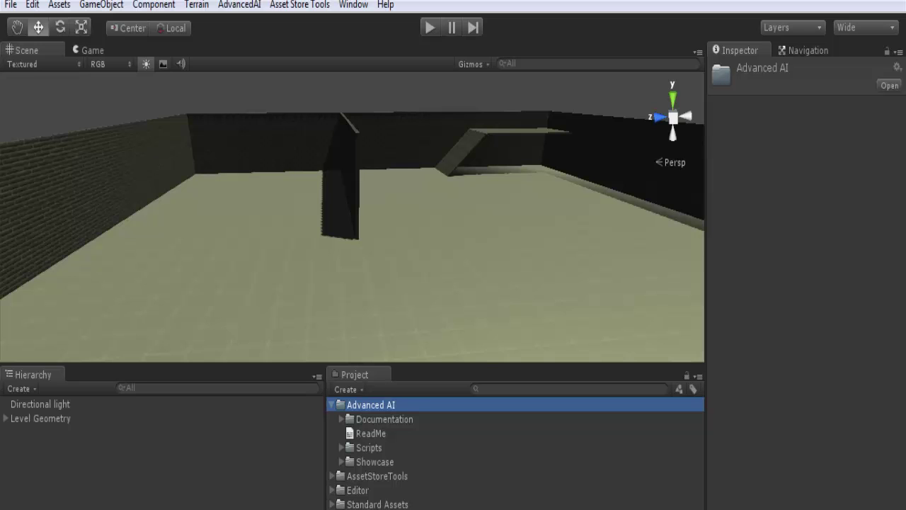
key("Left")
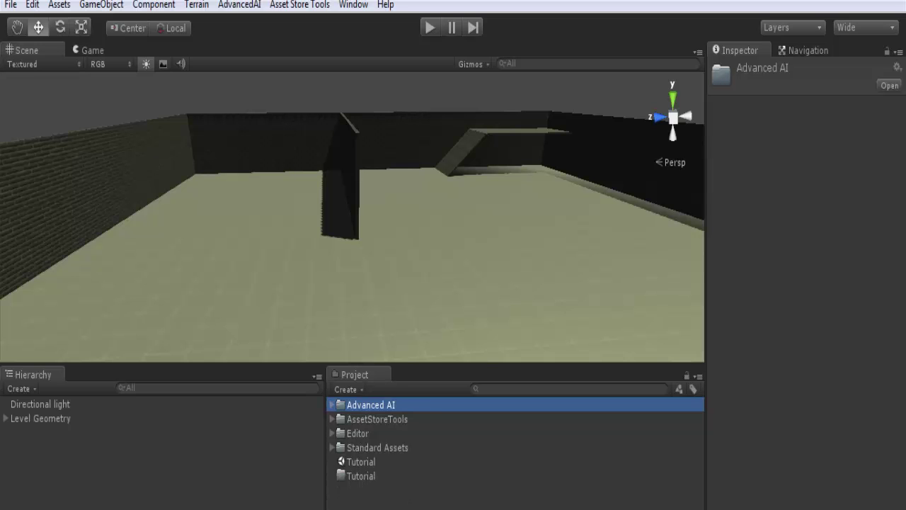
- Examine the level's floor, walls, slopes and platforms from several angles
right_click_drag(354, 212, 352, 153)
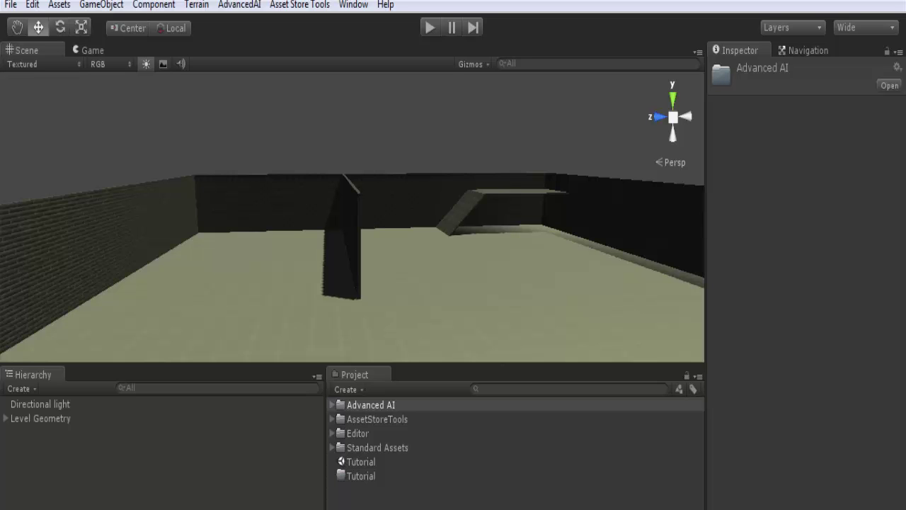
right_click_drag(354, 212, 439, 204)
right_click_drag(379, 207, 595, 241)
scroll(352, 217, "down", 6)
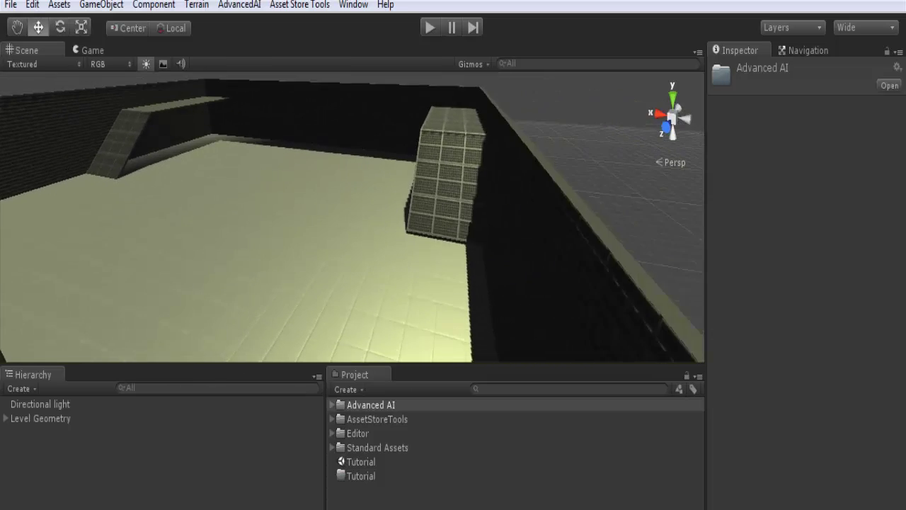
right_click_drag(353, 217, 287, 228)
right_click_drag(381, 209, 443, 195)
right_click_drag(396, 213, 255, 212)
scroll(352, 217, "up", 3)
right_click_drag(352, 217, 322, 203)
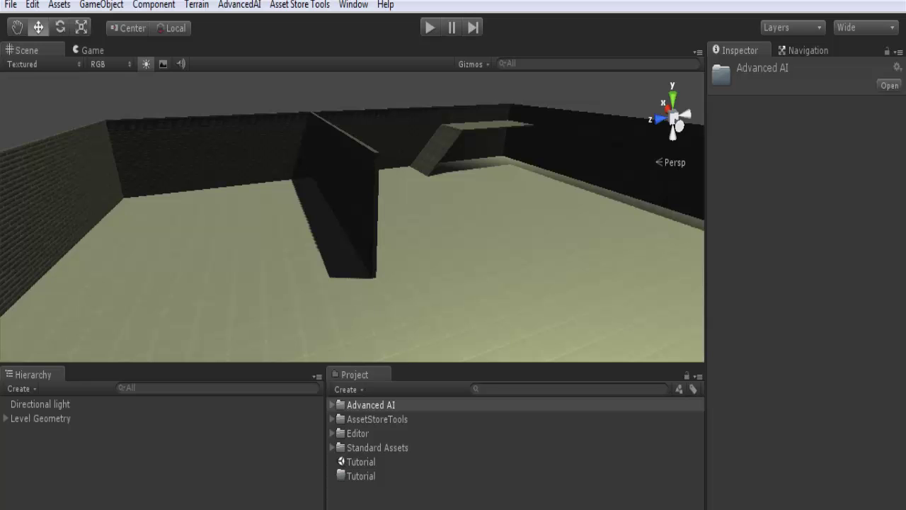
right_click_drag(354, 219, 328, 201)
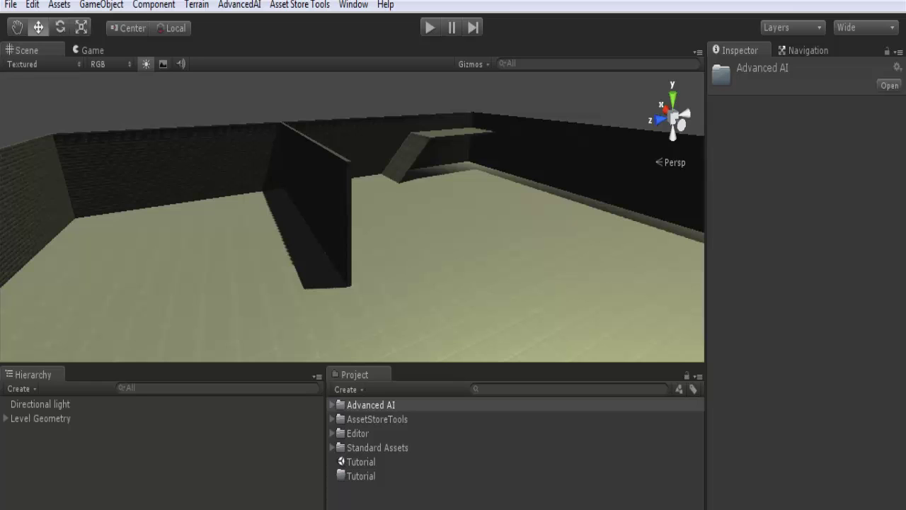
- Enable the Navigation Static flag on the Level Geometry object and all of its children
left_click(6, 419)
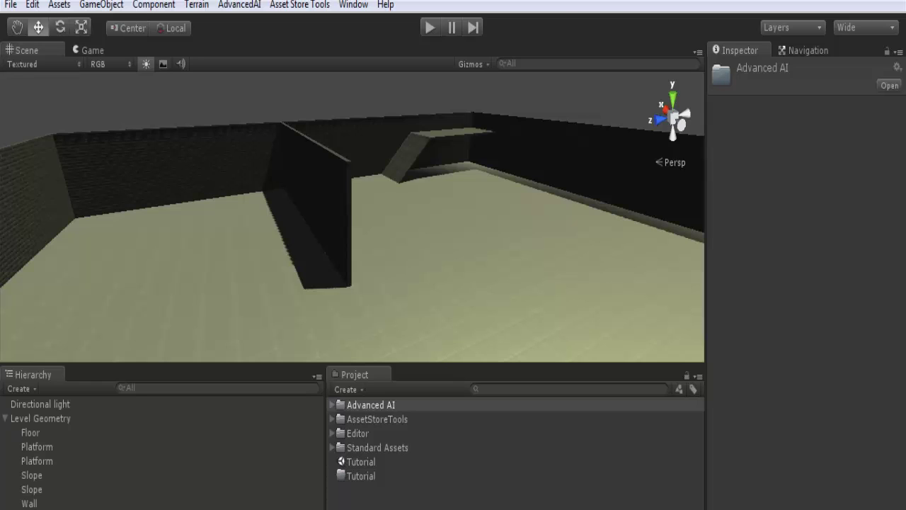
left_click(170, 170)
left_click(28, 205)
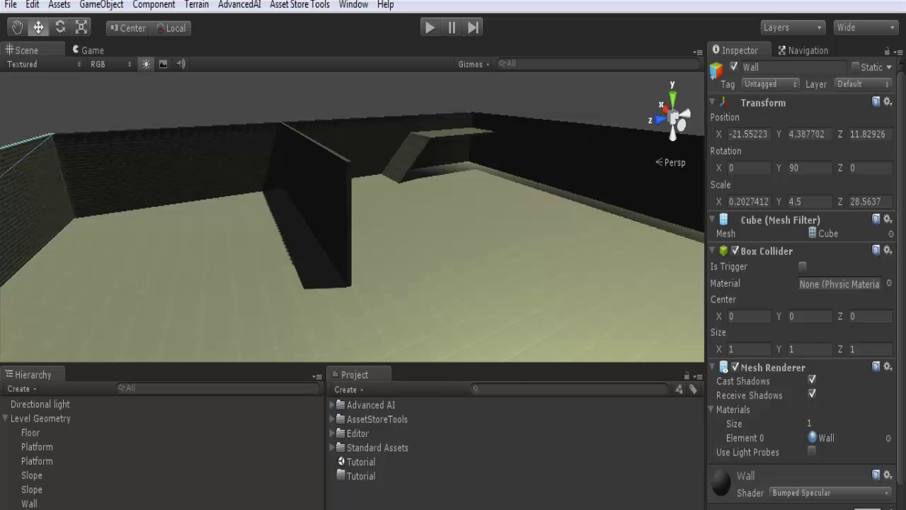
left_click(41, 419)
left_click(5, 418)
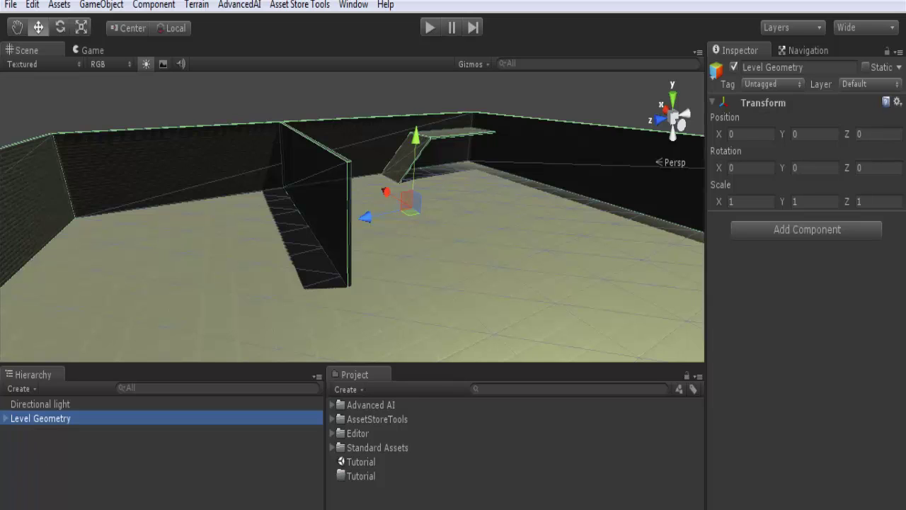
left_click(881, 66)
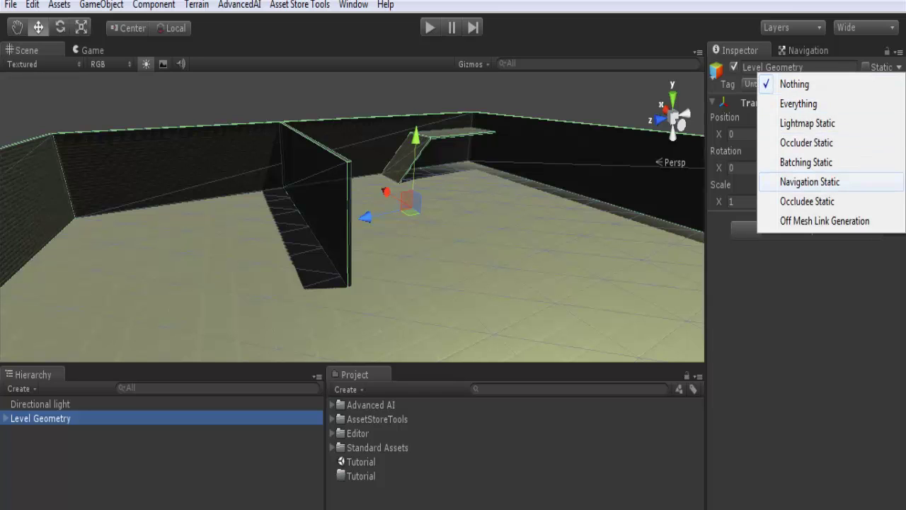
left_click(810, 181)
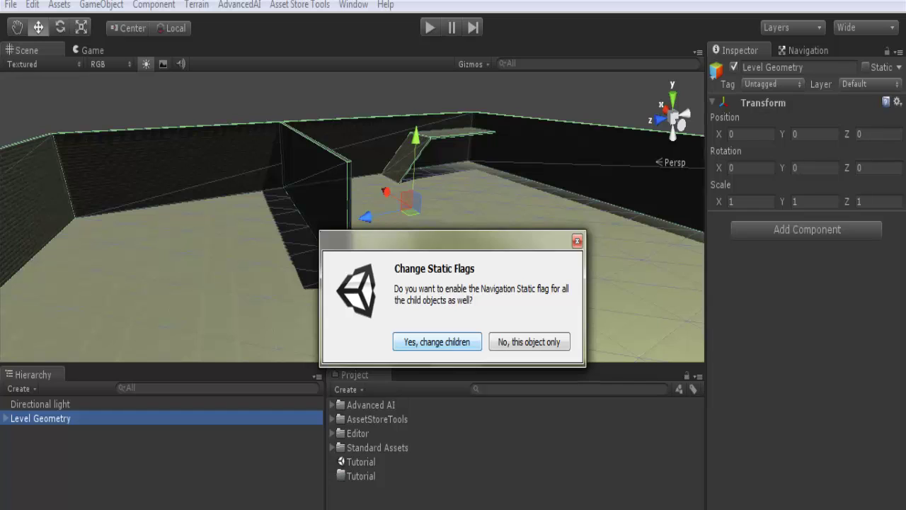
left_click(437, 342)
left_click(361, 462)
mouse_move(357, 509)
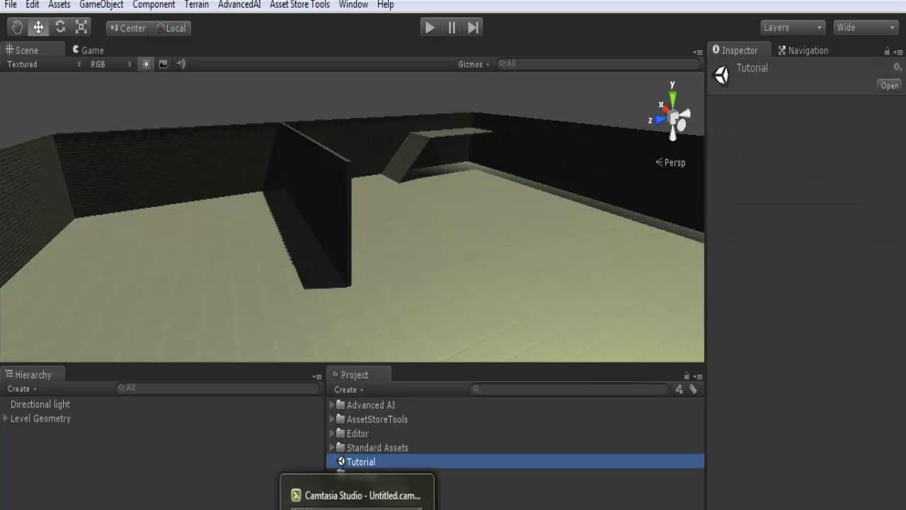
key("F2")
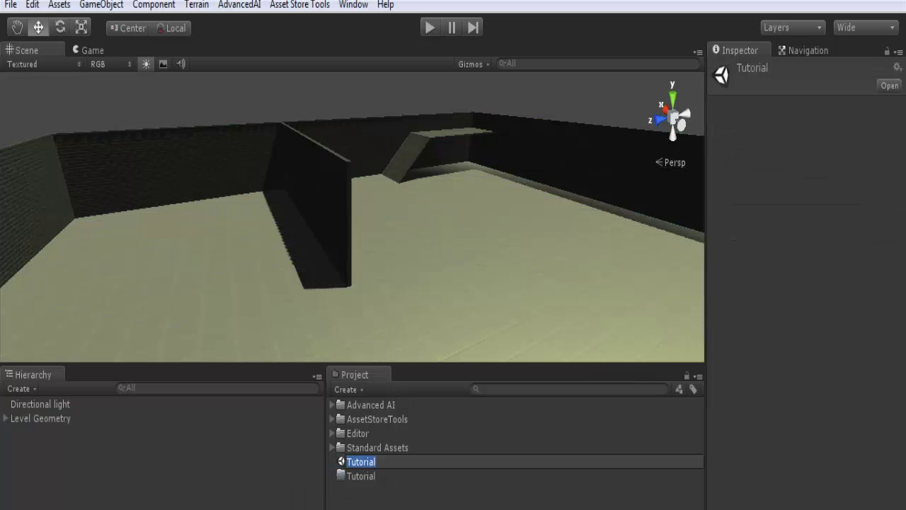
left_click(377, 448)
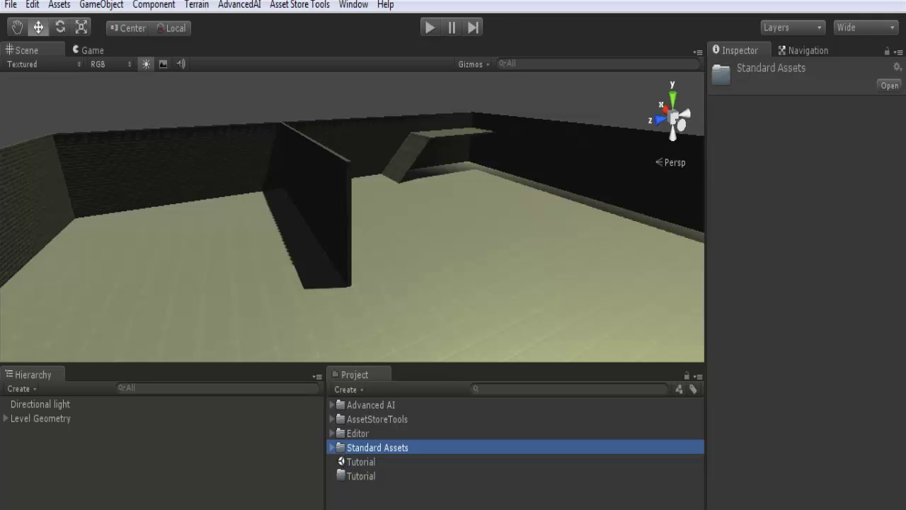
- Open the Navigation settings, bake the level's navigation mesh and check its coverage of the floor, slopes and platforms
left_click(353, 4)
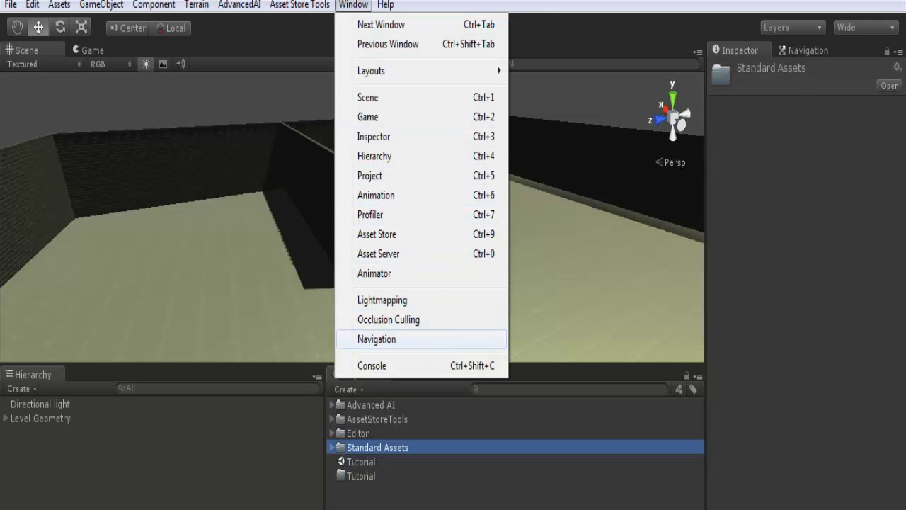
left_click(376, 339)
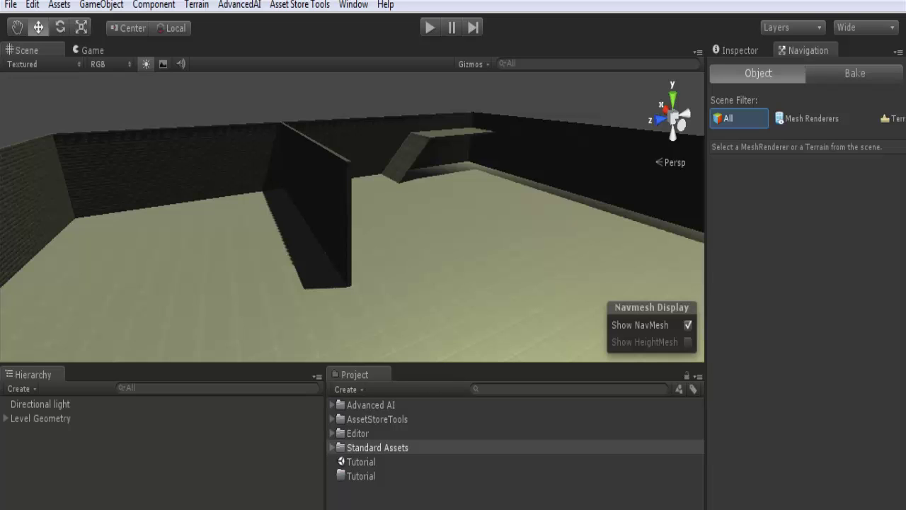
right_click_drag(354, 212, 464, 237)
right_click_drag(424, 212, 297, 237)
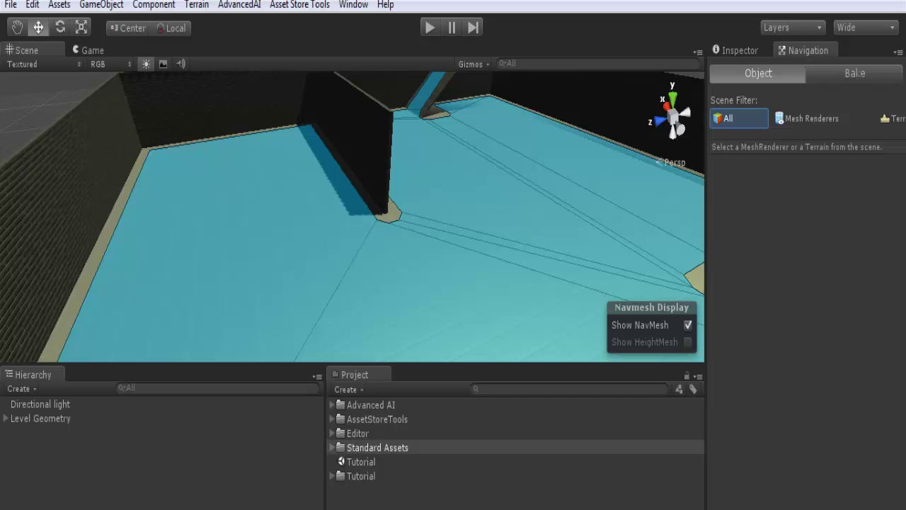
right_click_drag(354, 226, 443, 183)
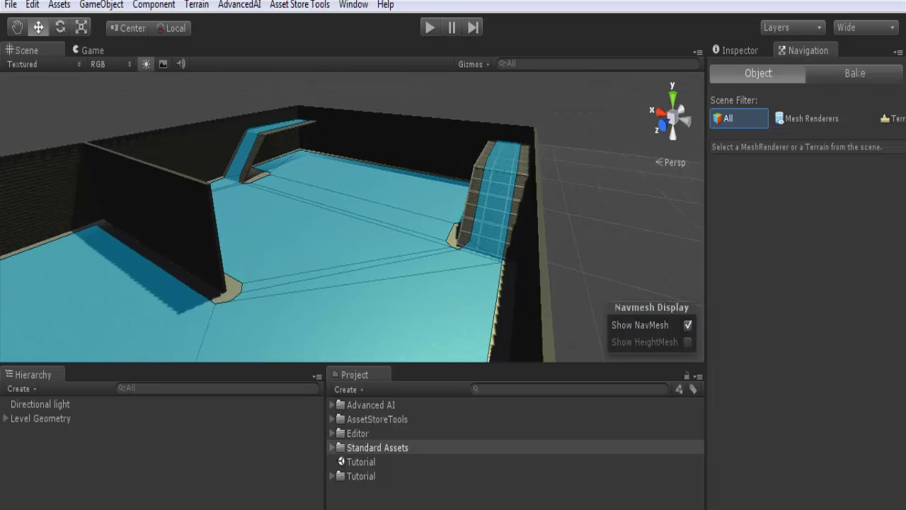
right_click_drag(383, 216, 284, 237)
scroll(352, 216, "down", 3)
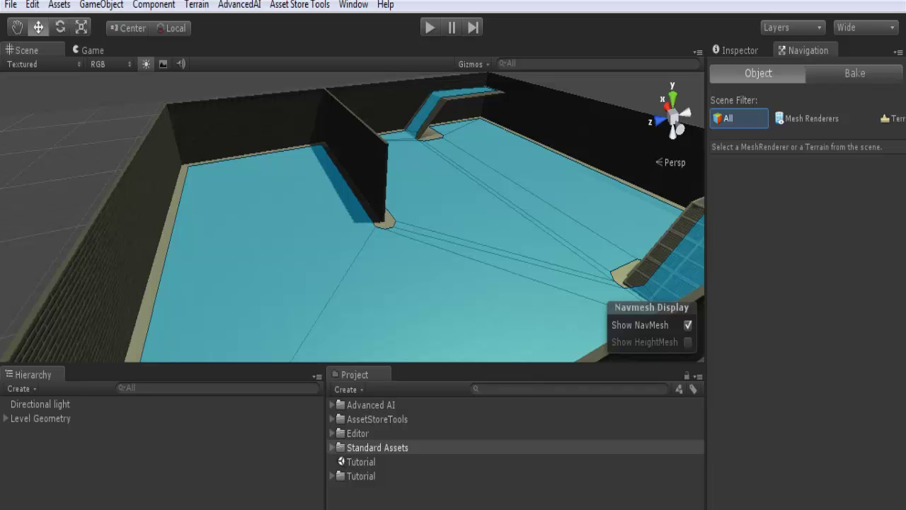
right_click_drag(353, 217, 393, 209)
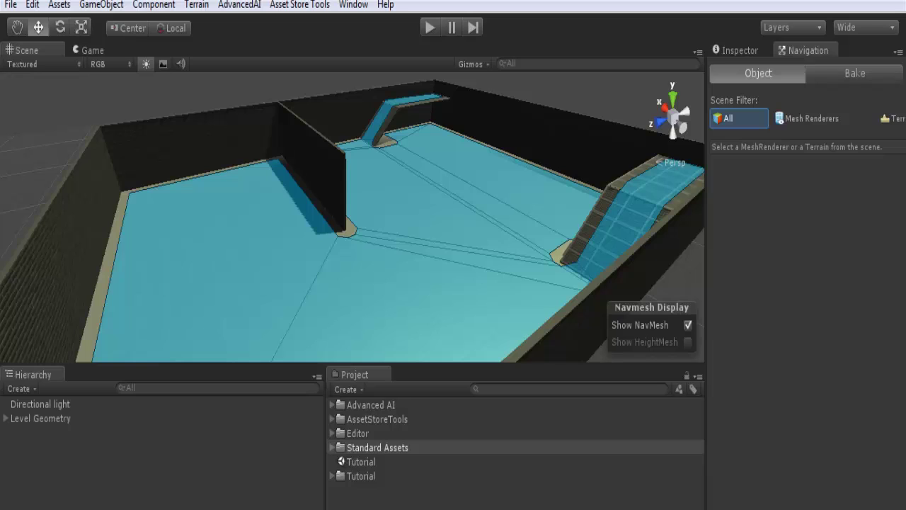
- Review the Navigation Layer options of the second Platform under Level Geometry and return to the Inspector
left_click(6, 418)
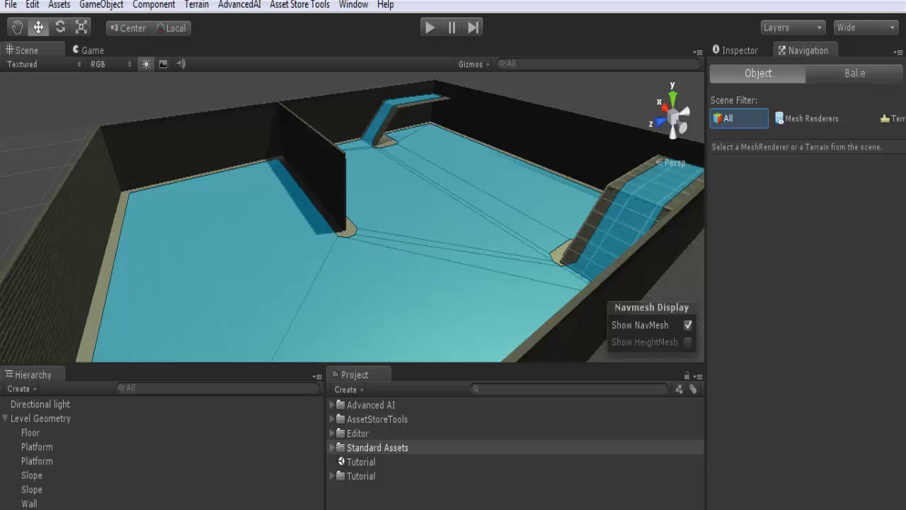
left_click(32, 490)
left_click(36, 461)
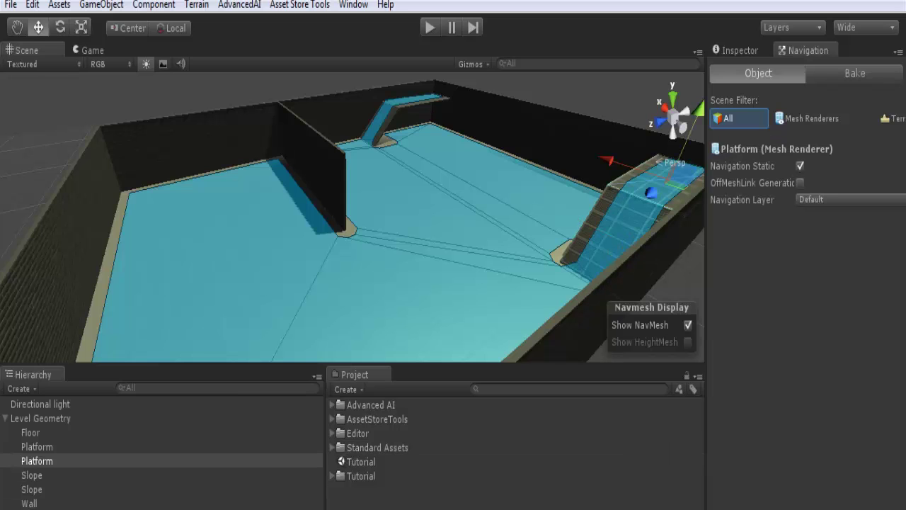
left_click_drag(319, 262, 460, 142, "alt")
scroll(352, 217, "up", 3)
left_click(37, 461)
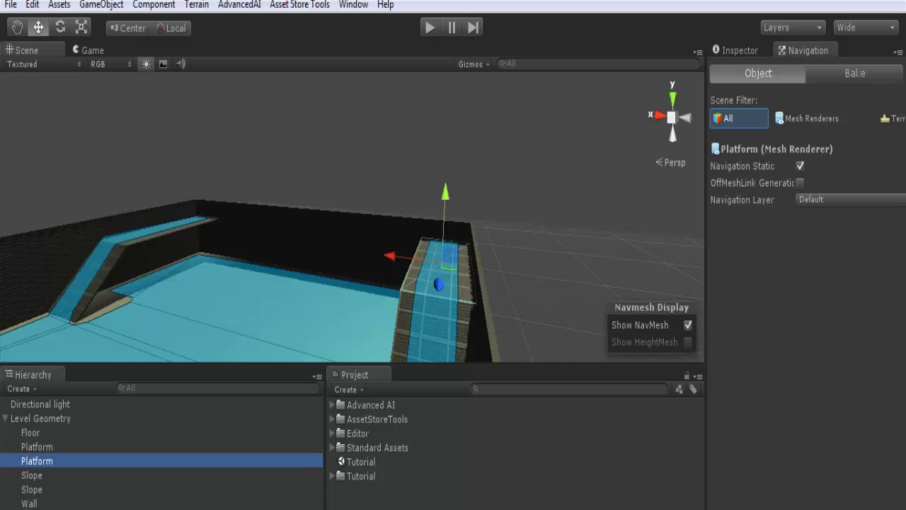
left_click(843, 199)
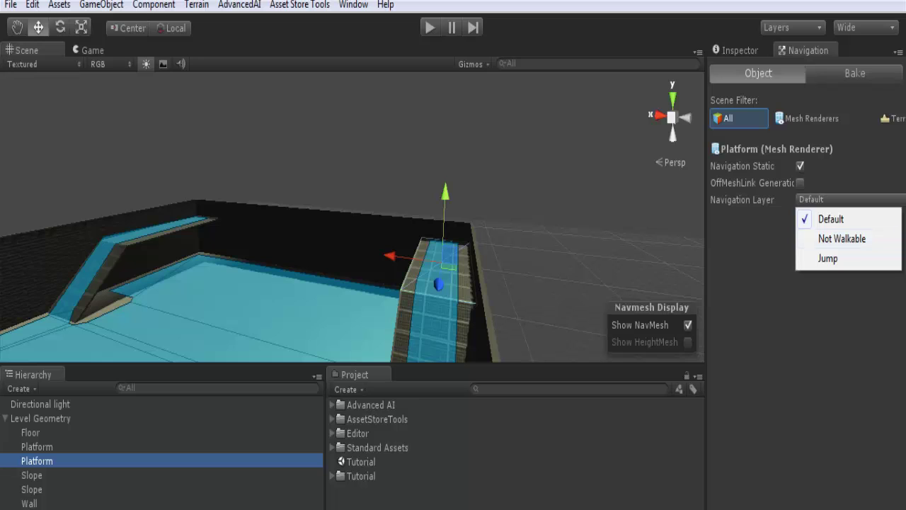
key("Escape")
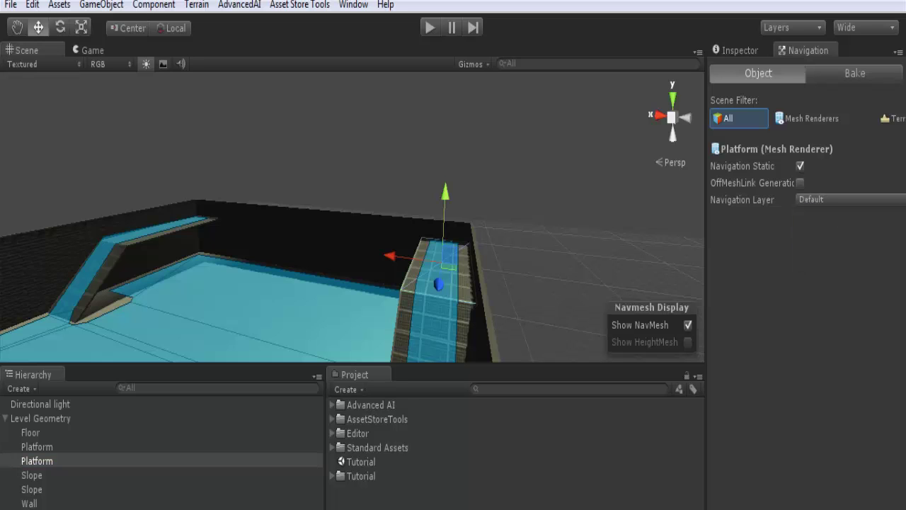
left_click(6, 418)
right_click_drag(453, 205, 252, 246)
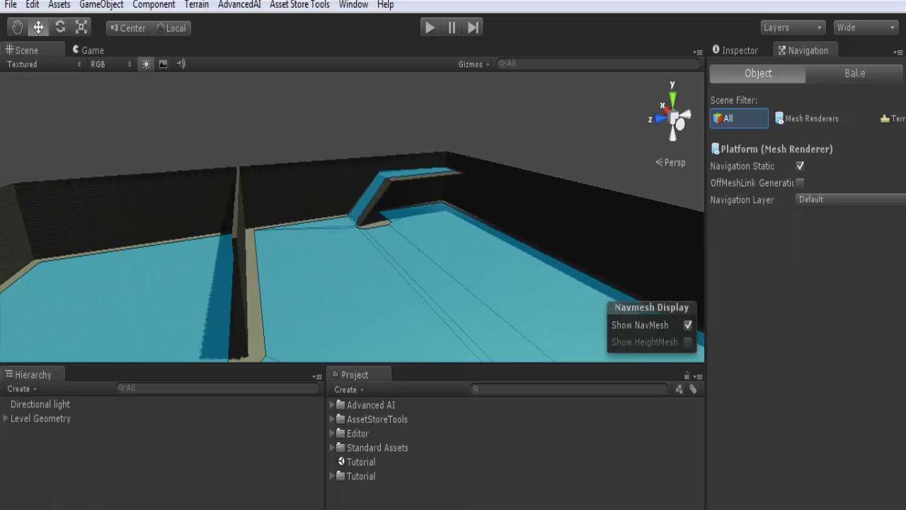
left_click(740, 50)
- Place the Dummy prefab from Advanced AI's Showcase Prefabs folder on the floor at about X -24.47, Y 2.14, Z 2.31
right_click_drag(454, 205, 381, 250)
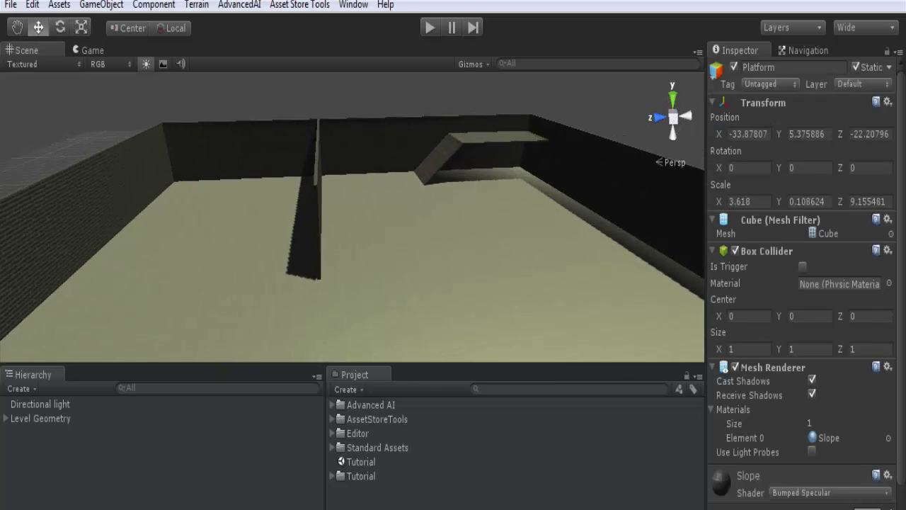
left_click(332, 447)
left_click(332, 447)
left_click(331, 405)
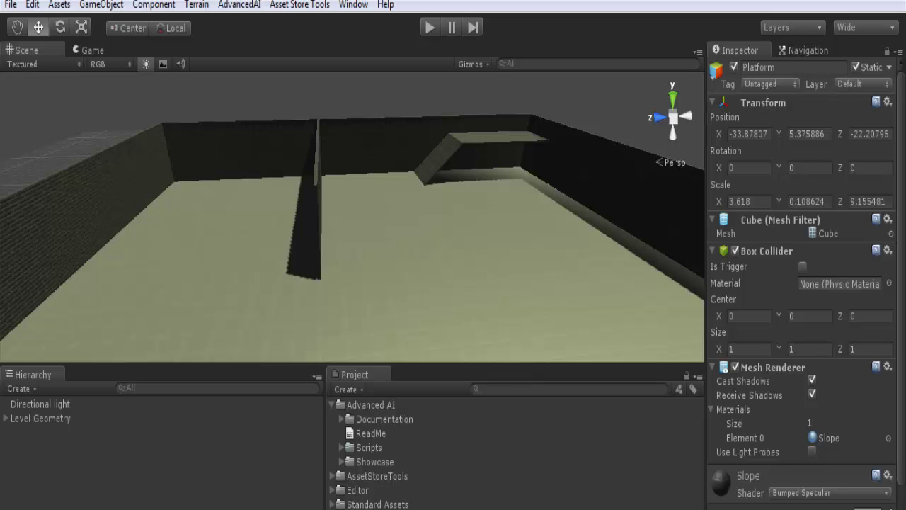
left_click(341, 461)
left_click_drag(388, 504, 75, 385)
key("e")
key("w")
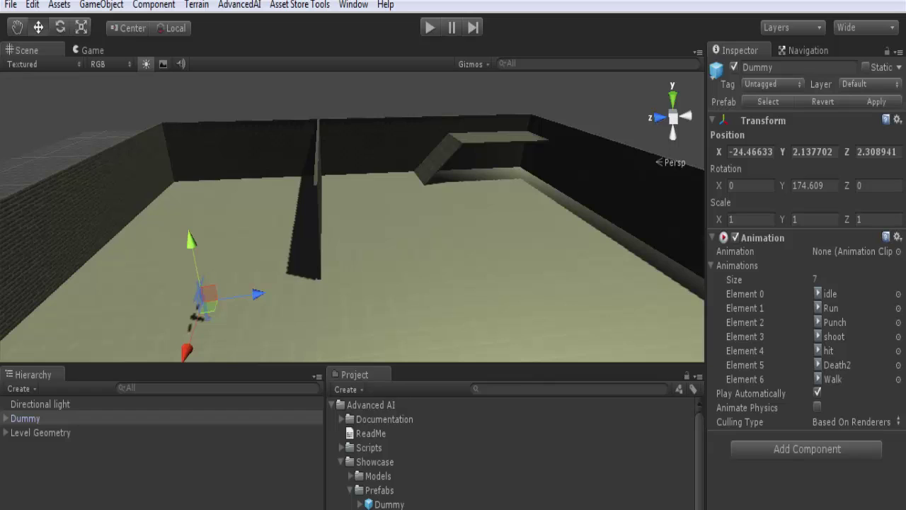
- Collapse the Showcase and Advanced AI folders and select the Dummy object in the scene
left_click(341, 462)
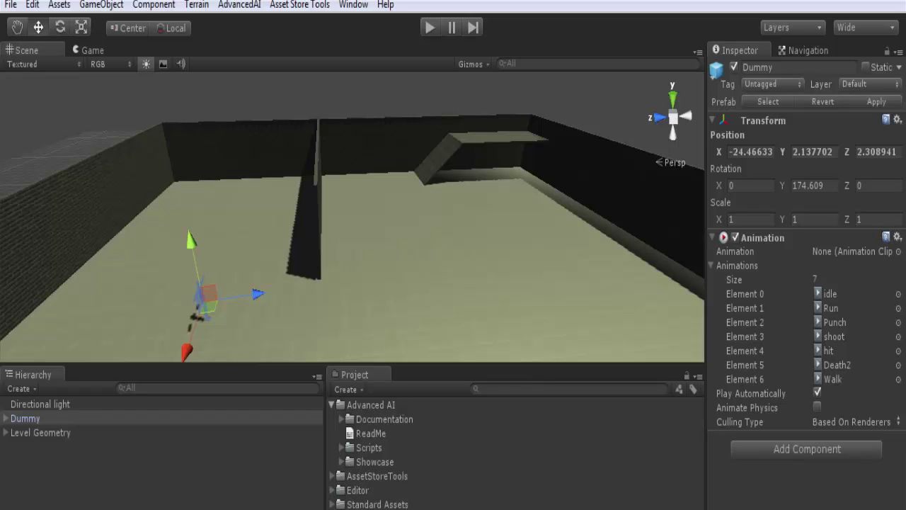
left_click(331, 405)
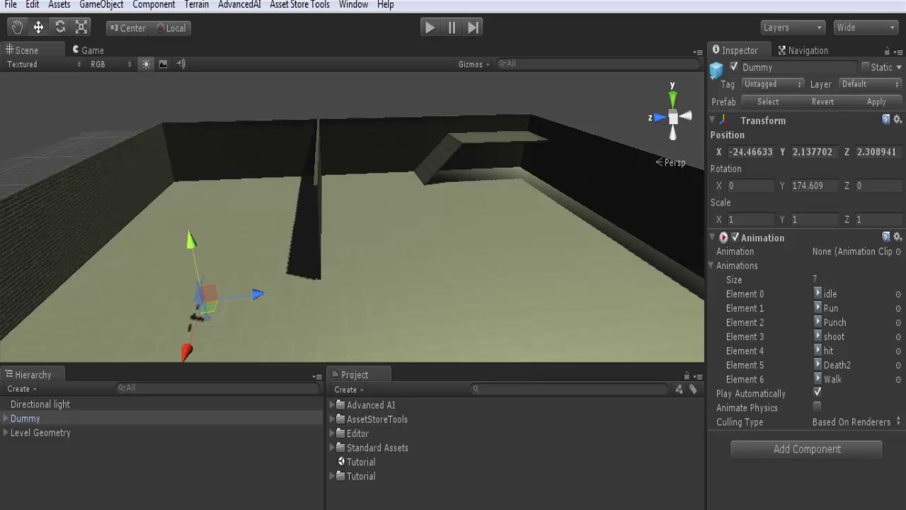
left_click(25, 419)
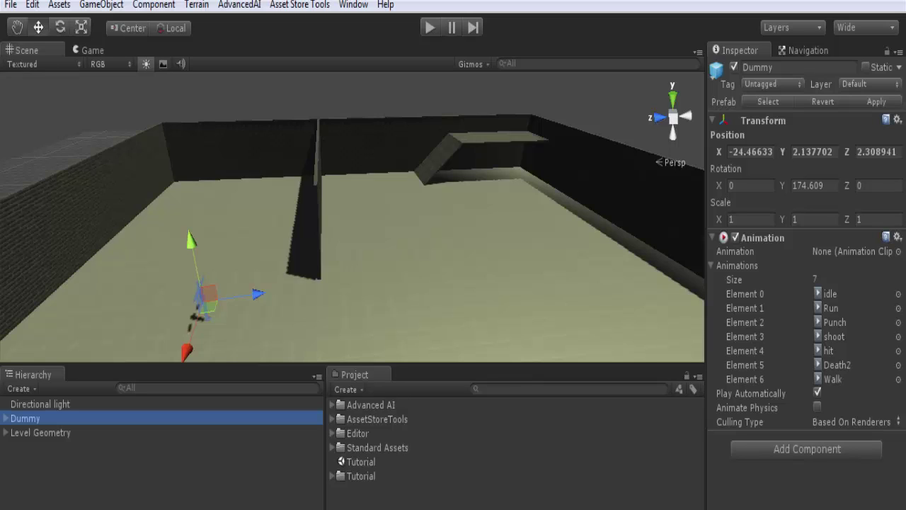
- Add the Advanced AI Enemy setup to the Dummy and select the DummyAI object to view its range spheres
left_click(239, 5)
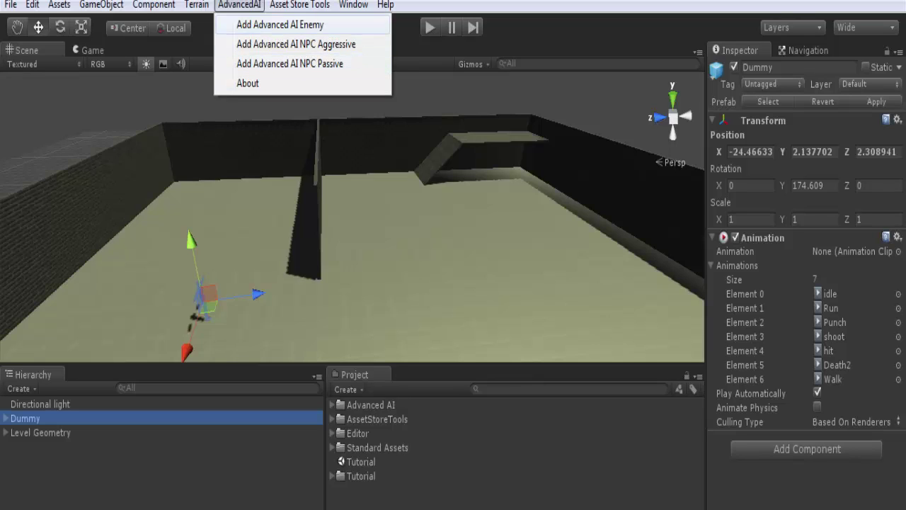
left_click(279, 24)
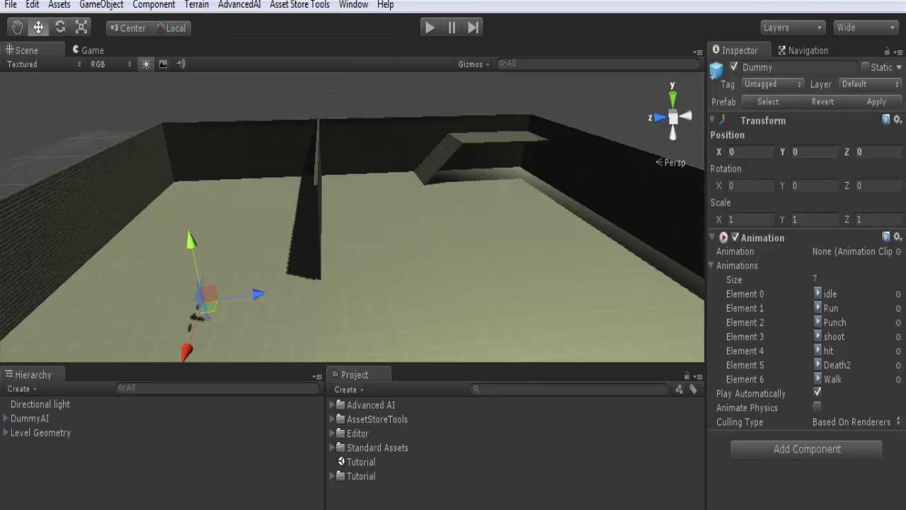
left_click(30, 418)
right_click_drag(354, 227, 333, 248)
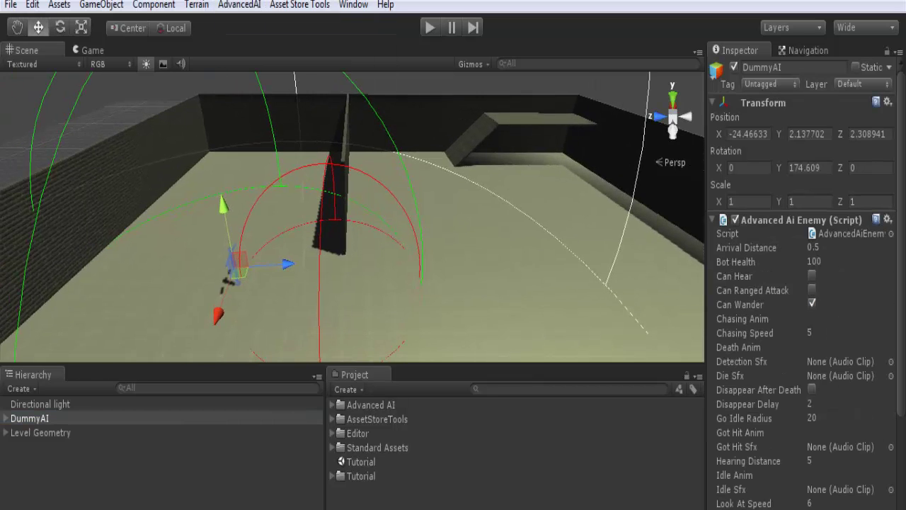
scroll(333, 248, "down", 2)
right_click_drag(353, 216, 333, 247)
scroll(333, 246, "up", 2)
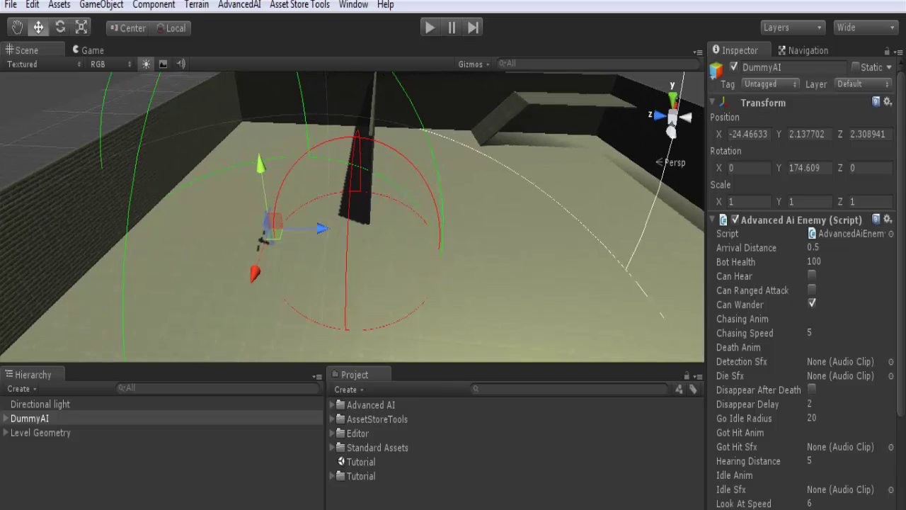
- Inspect the Dummy and _ProjectileOrigin children of DummyAI, collapse the hierarchy and reselect DummyAI
left_click(6, 418)
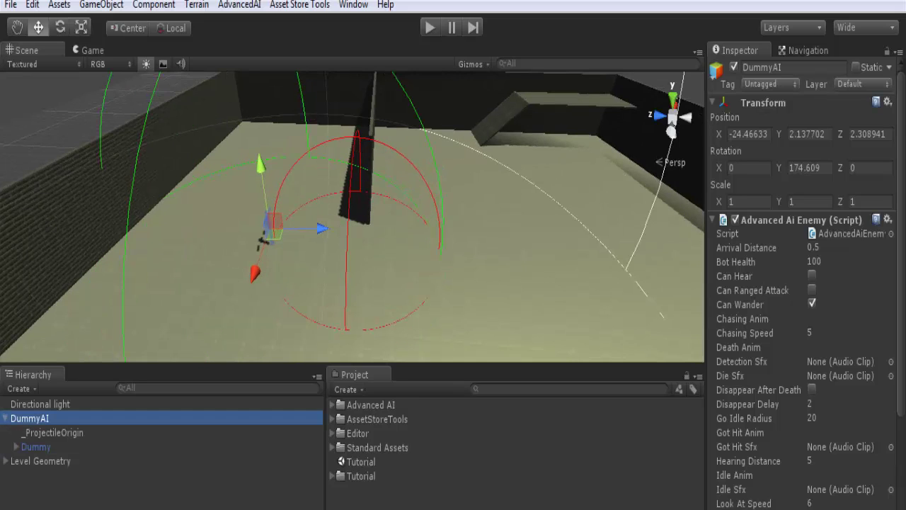
left_click(35, 447)
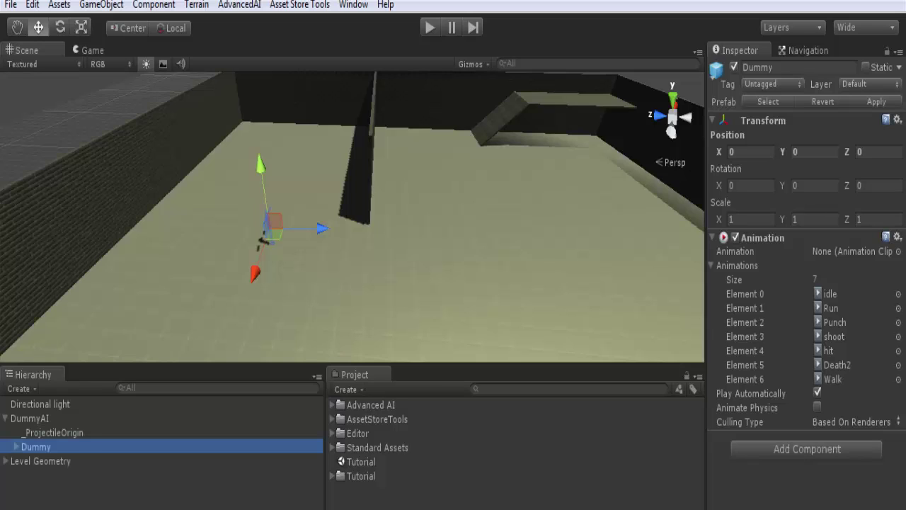
left_click(54, 433)
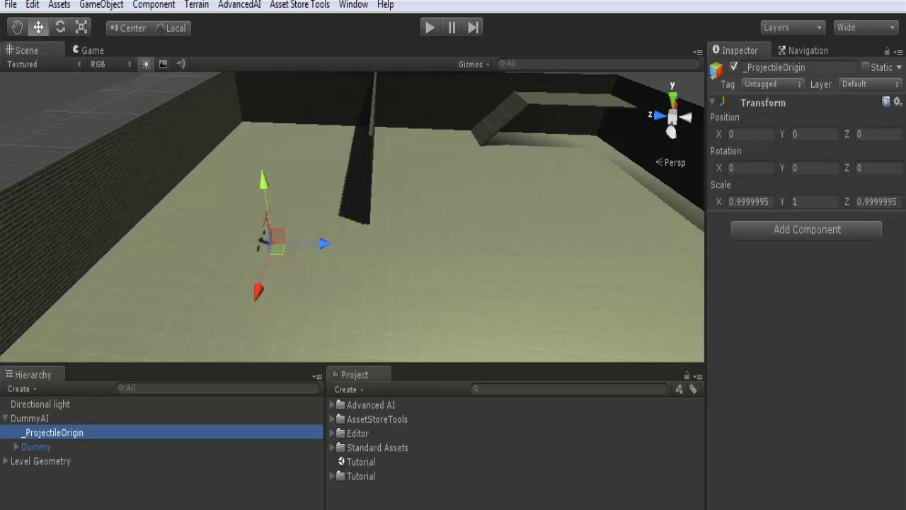
left_click(6, 418)
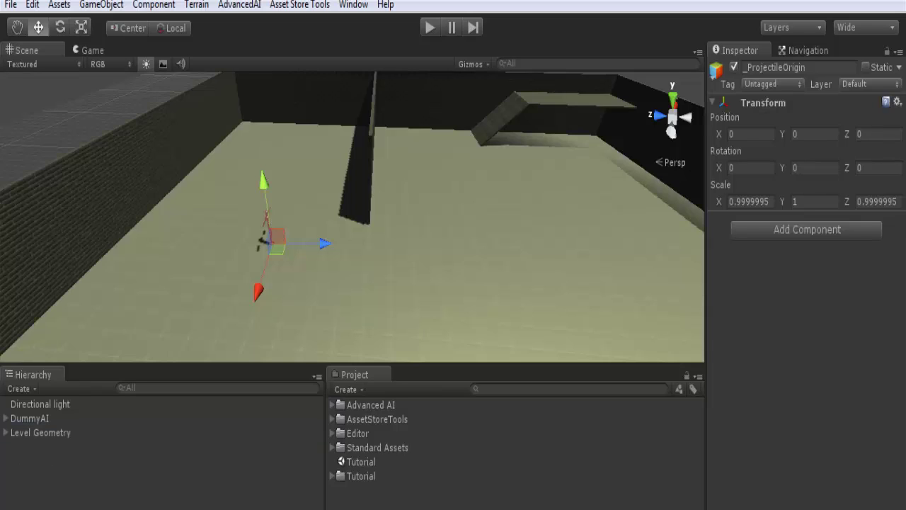
left_click(29, 418)
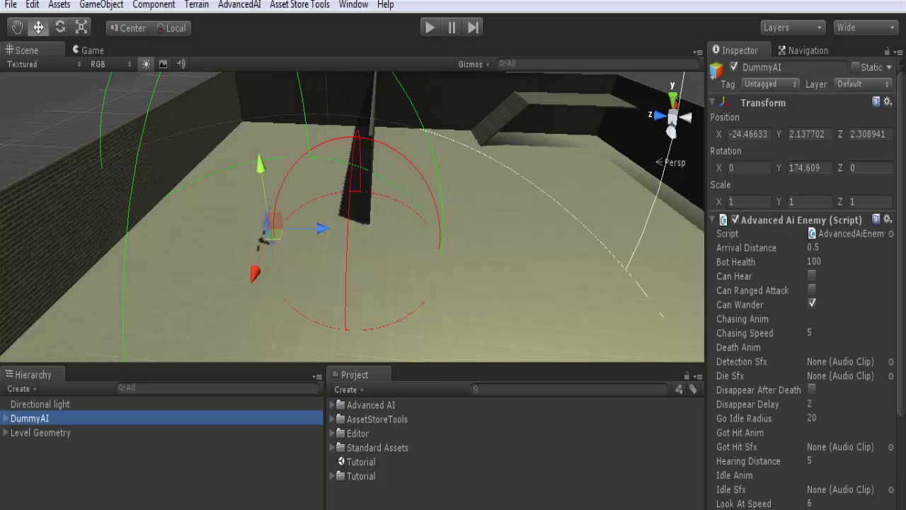
- Examine the green, red and white range spheres around DummyAI from several angles alongside its Advanced Ai Enemy settings
left_click_drag(901, 212, 901, 322)
right_click_drag(354, 212, 324, 244)
scroll(324, 244, "up", 2)
scroll(324, 245, "down", 2)
left_click_drag(901, 322, 900, 280)
right_click_drag(354, 241, 384, 188)
scroll(363, 169, "down", 2)
scroll(354, 195, "down", 2)
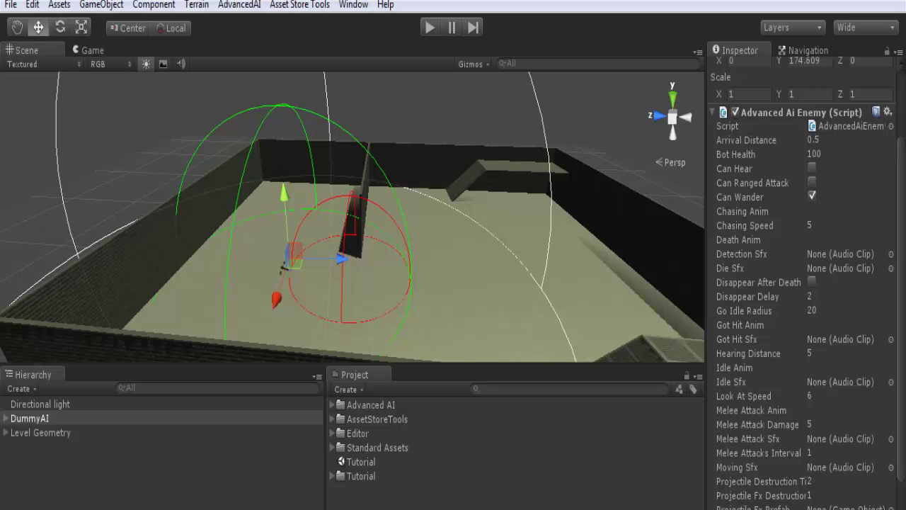
right_click_drag(383, 188, 352, 223)
scroll(398, 205, "up", 2)
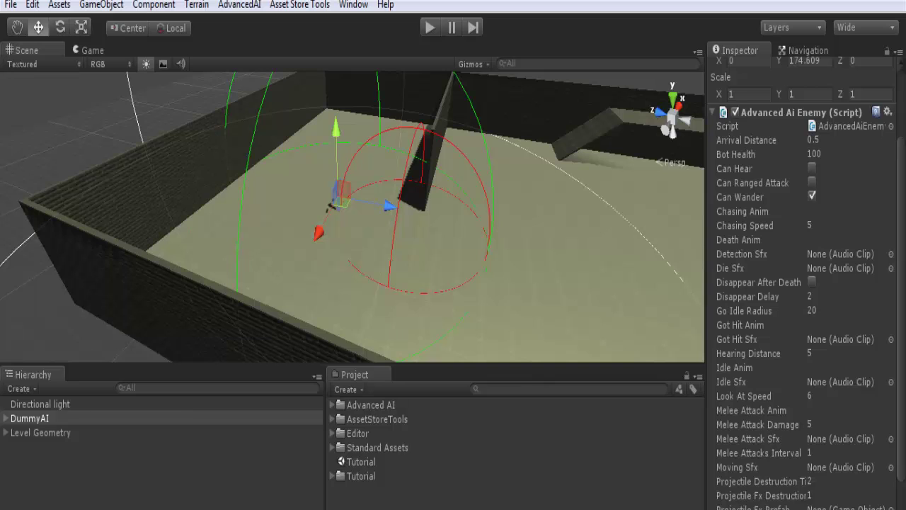
right_click_drag(352, 222, 404, 237)
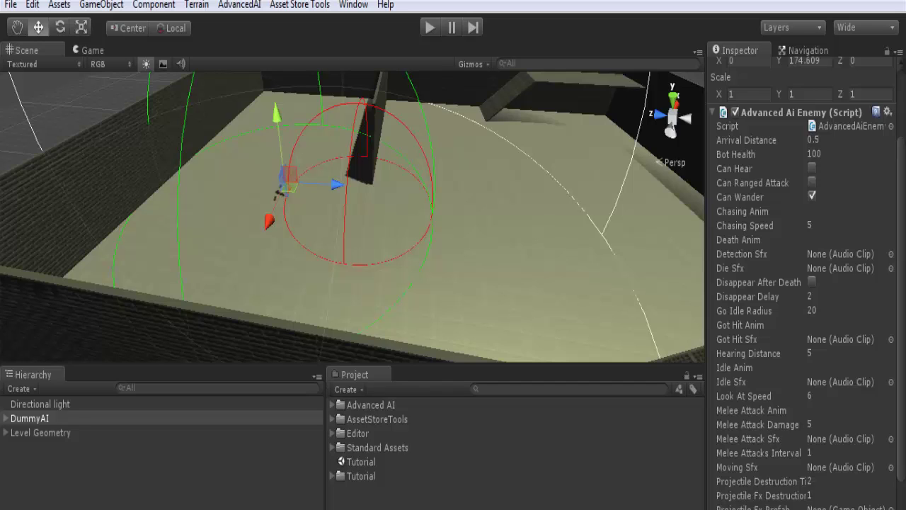
right_click_drag(354, 216, 339, 213)
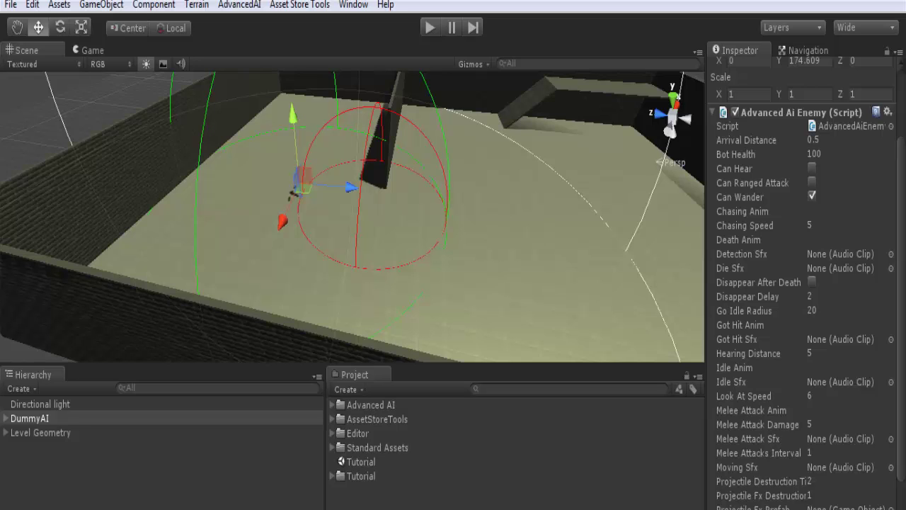
right_click_drag(396, 212, 423, 124)
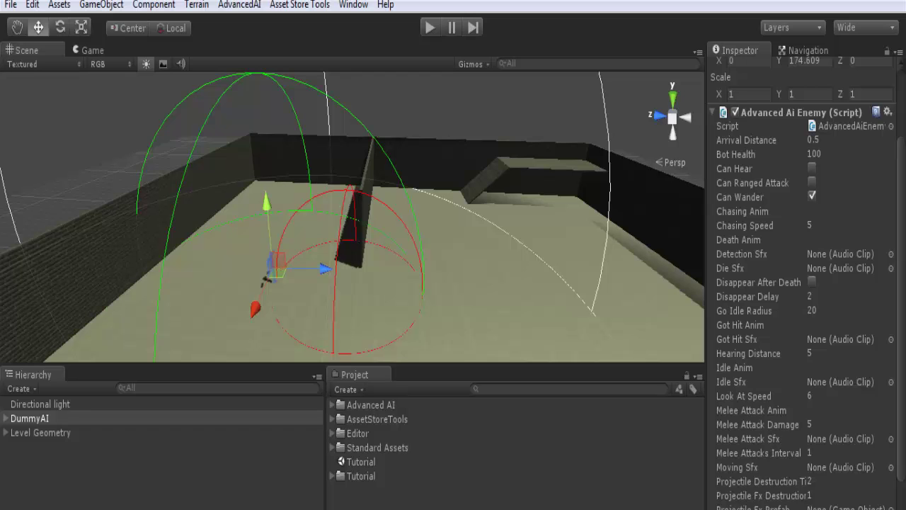
right_click_drag(396, 212, 458, 217)
scroll(397, 216, "down", 3)
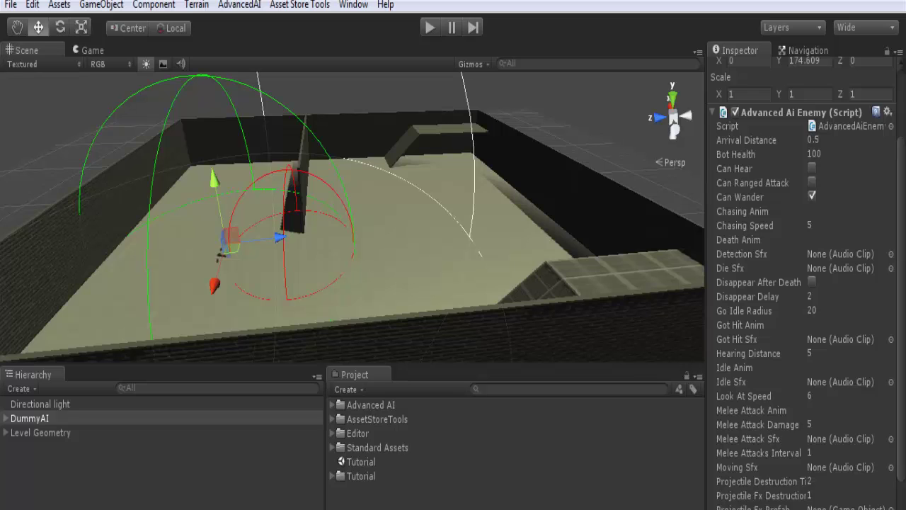
right_click_drag(396, 217, 418, 196)
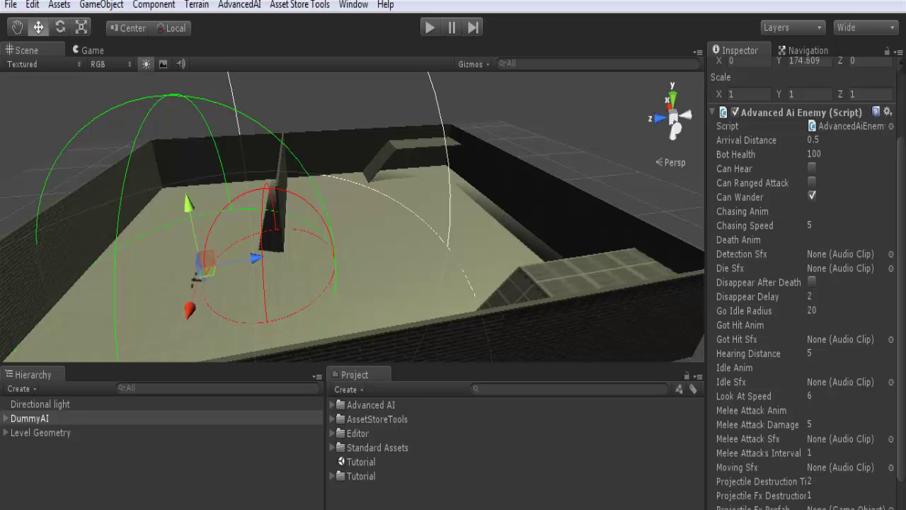
right_click_drag(410, 205, 375, 228)
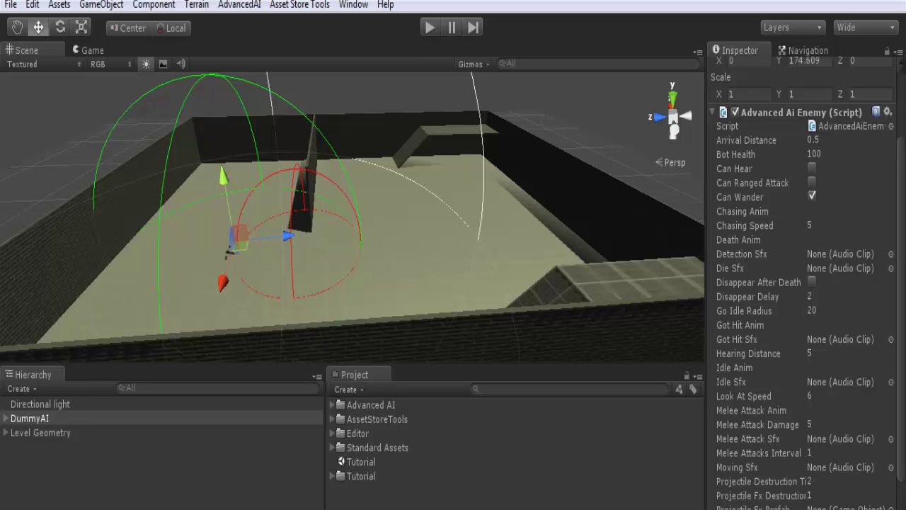
- Review the full list of Advanced Ai Enemy script parameters on DummyAI from start to end
scroll(802, 283, "up", 3)
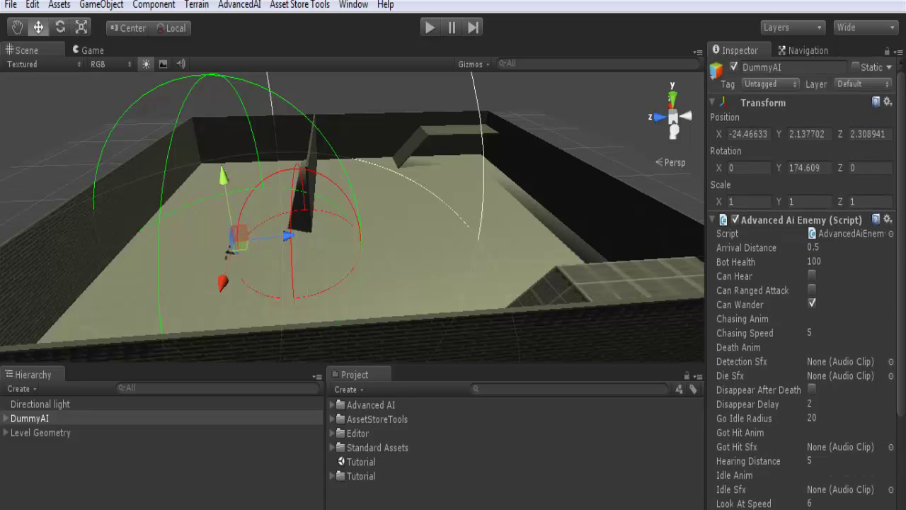
scroll(802, 283, "down", 8)
scroll(802, 284, "up", 8)
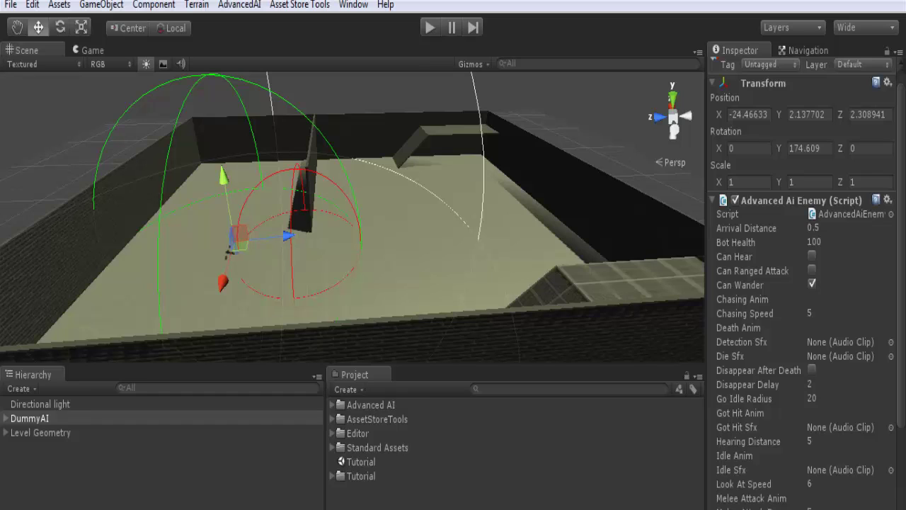
- Set the Arrival Distance of DummyAI's Advanced Ai Enemy script to 1
left_click(747, 228)
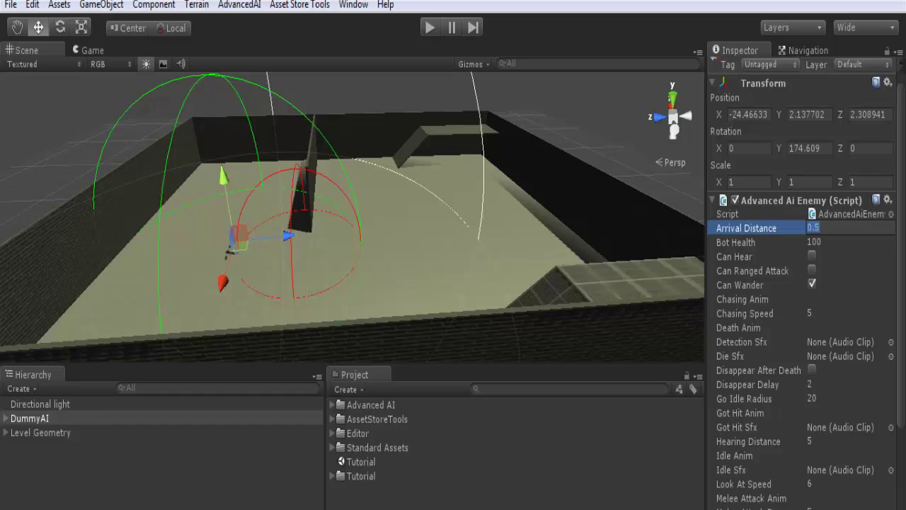
type("1")
key("Return")
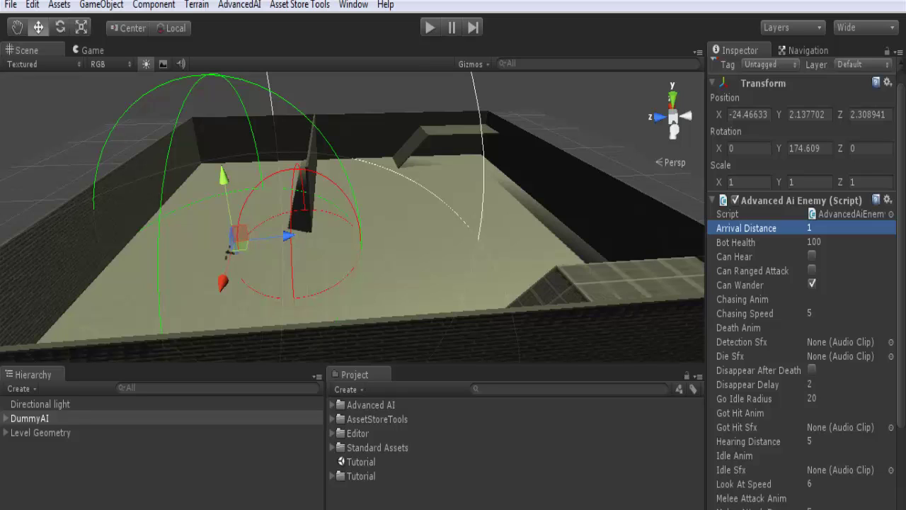
- Switch DummyAI's Can Hear and Can Ranged Attack options on and off again to preview their effect in the scene
left_click(812, 256)
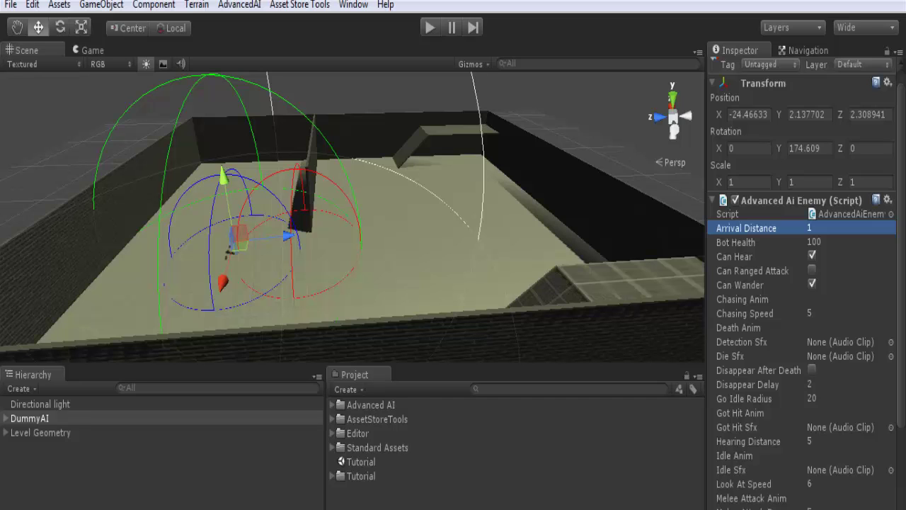
left_click(812, 256)
right_click_drag(354, 212, 315, 239)
scroll(351, 217, "up", 3)
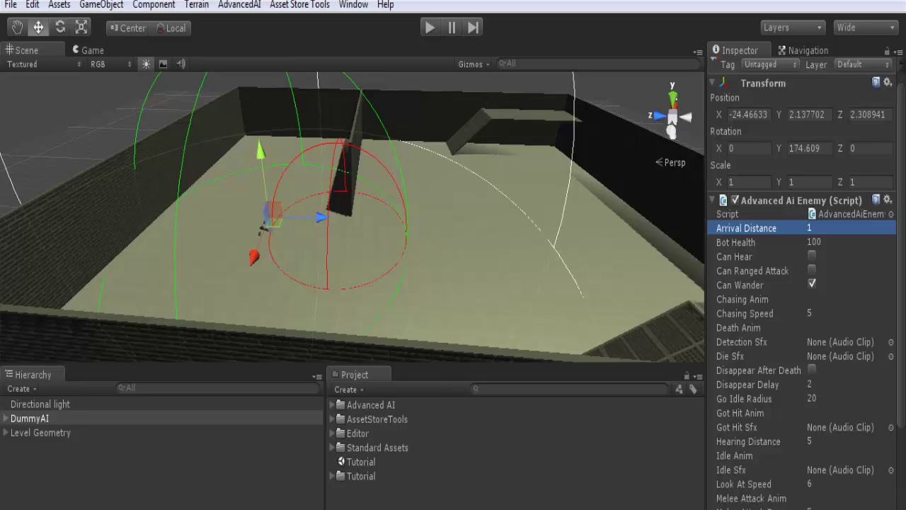
left_click(812, 270)
left_click(812, 269)
right_click_drag(354, 212, 318, 222)
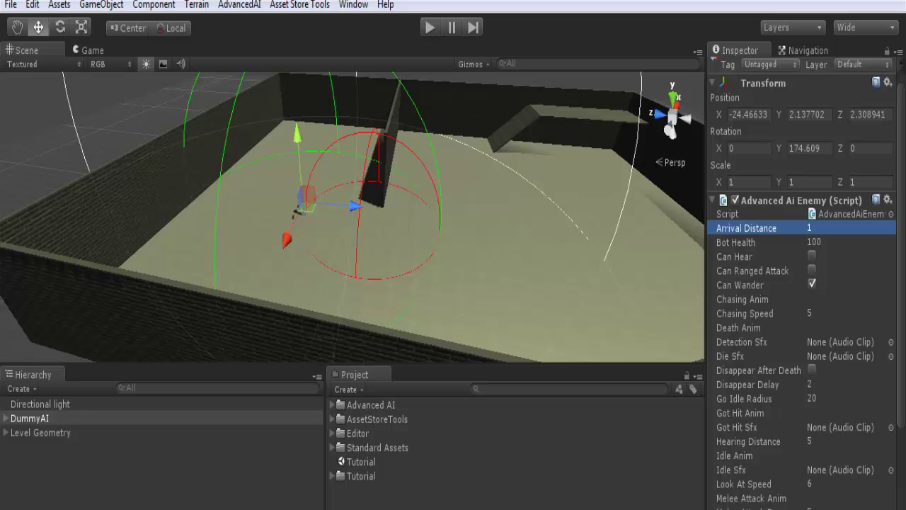
right_click_drag(354, 212, 389, 203)
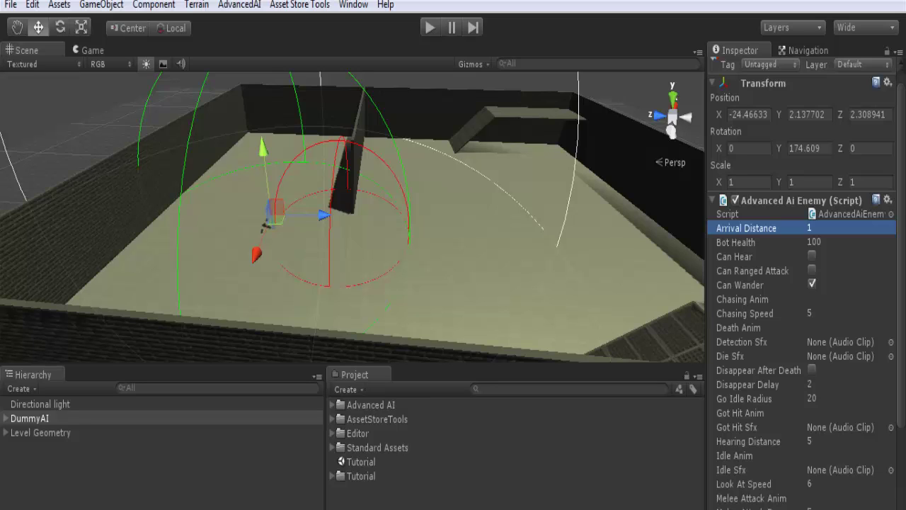
- Check the clip names in the Dummy child's Animations list and set DummyAI's Chasing Anim to Run
left_click(850, 299)
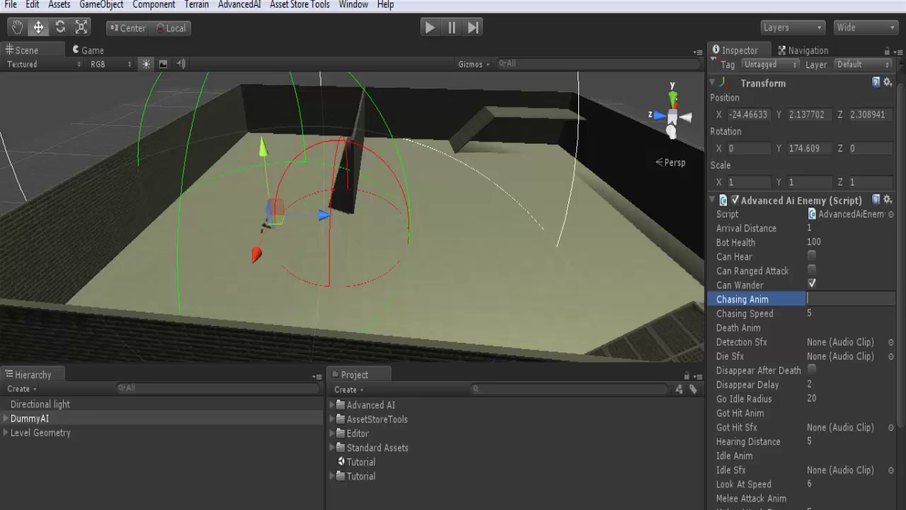
left_click(6, 418)
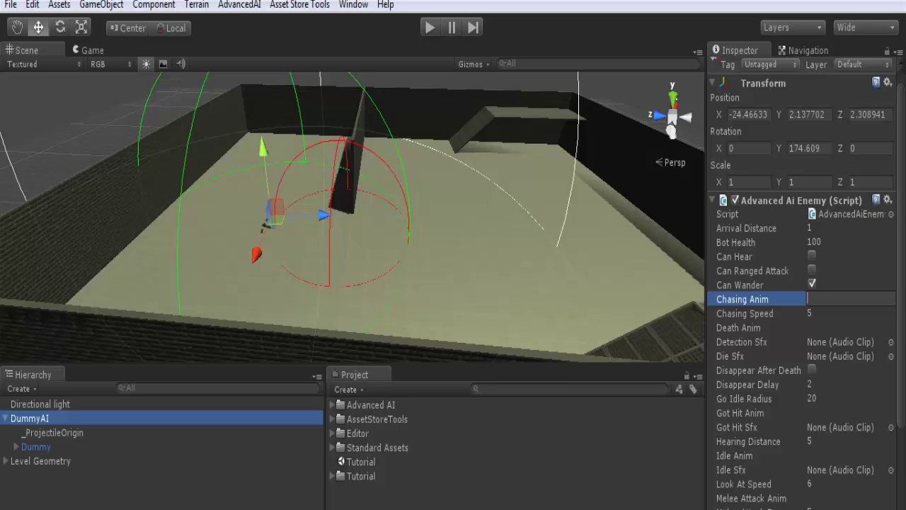
left_click(35, 447)
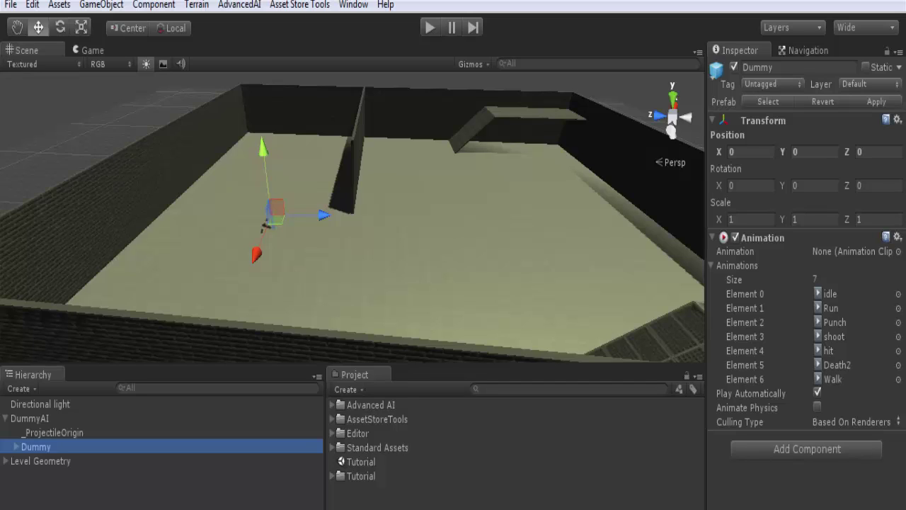
left_click(29, 419)
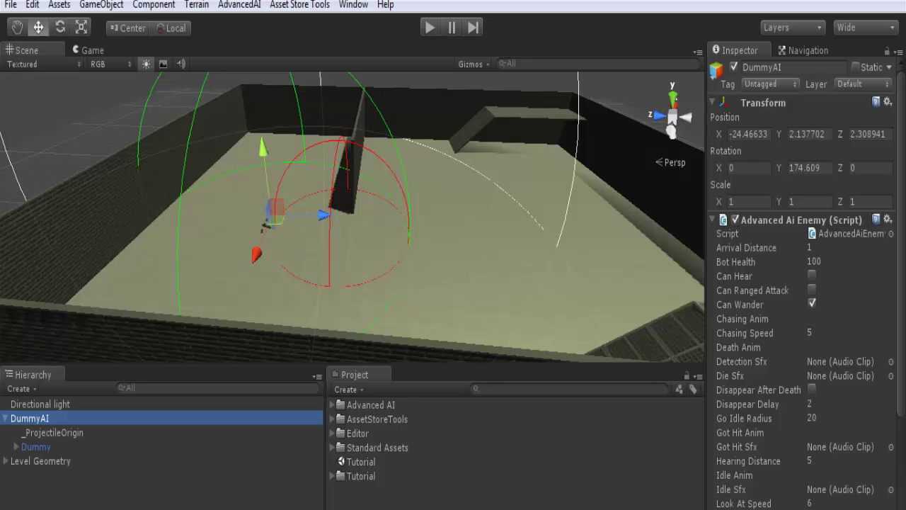
left_click(36, 447)
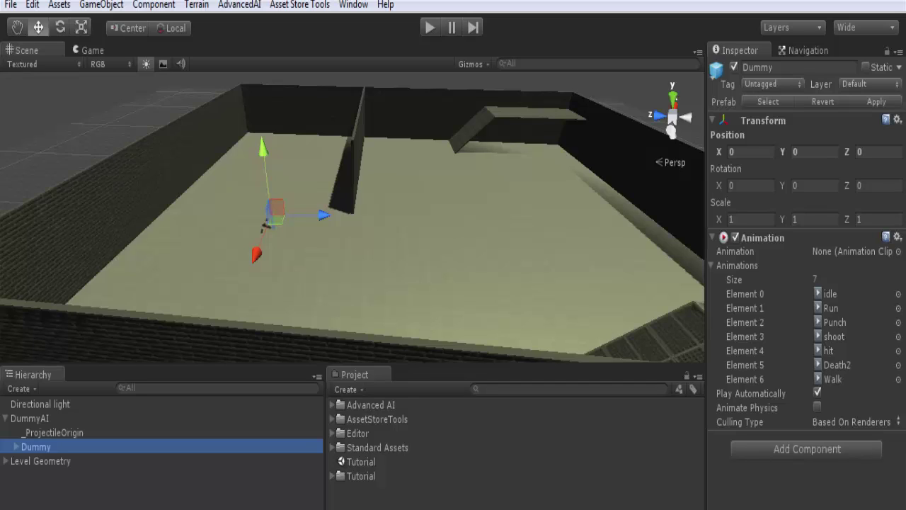
left_click(30, 418)
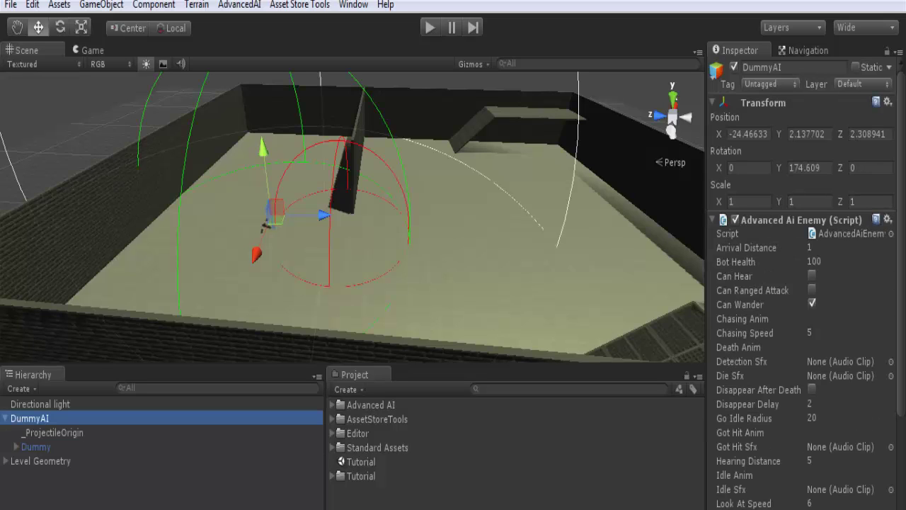
left_click(850, 319)
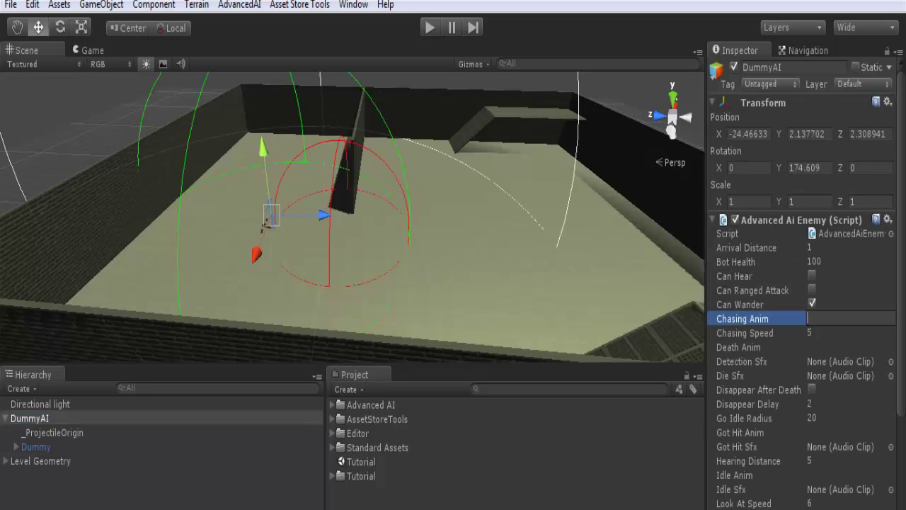
type("Run")
key("Return")
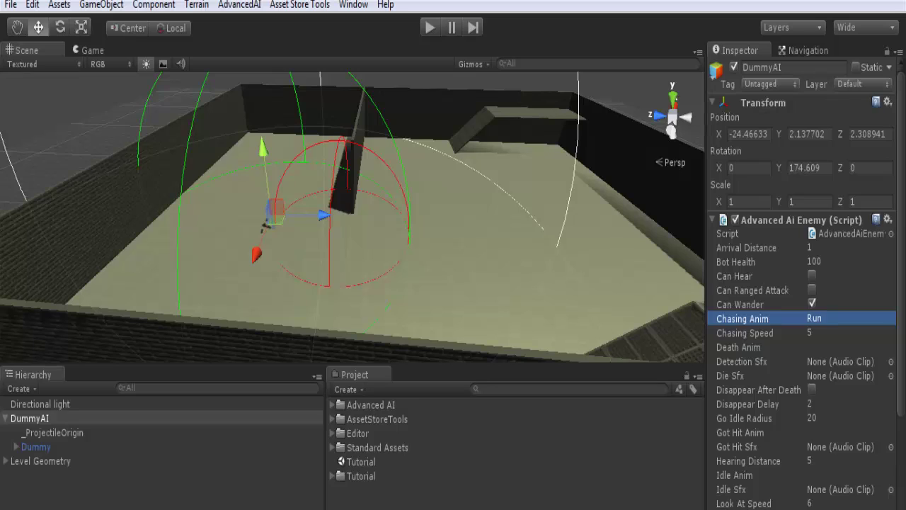
- Set DummyAI's Death Anim to Death2 and reopen the Dummy child's Animations list for the clip names
left_click(844, 347)
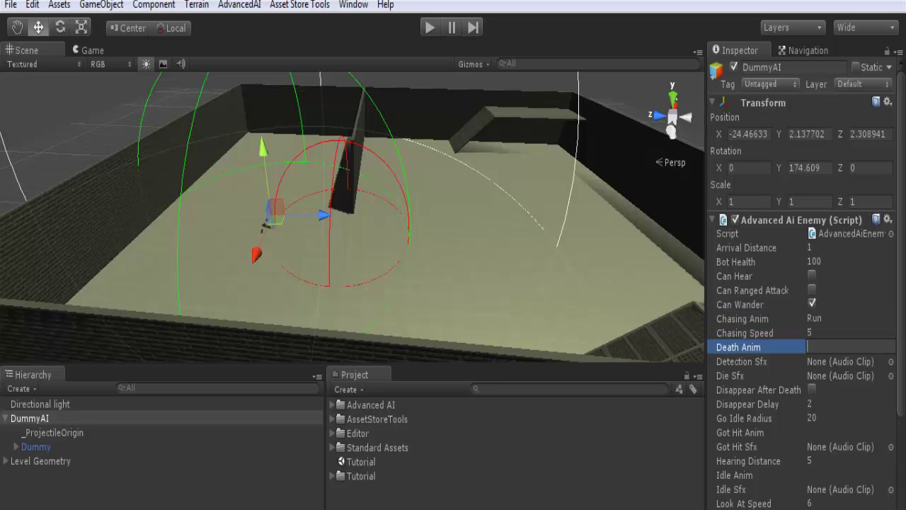
type("Death2")
key("Return")
left_click(36, 447)
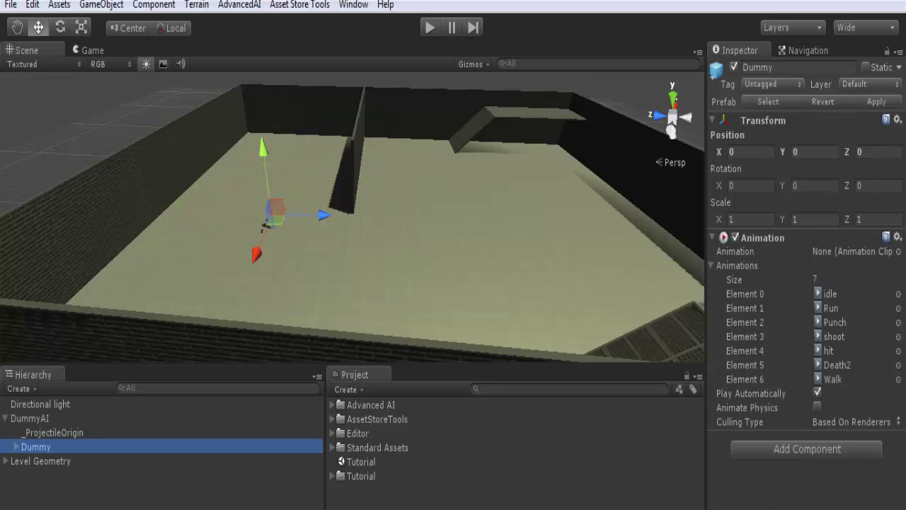
- Select DummyAI, try a smaller Go Idle Radius to preview it in the scene, and set the radius back to 20
left_click(29, 418)
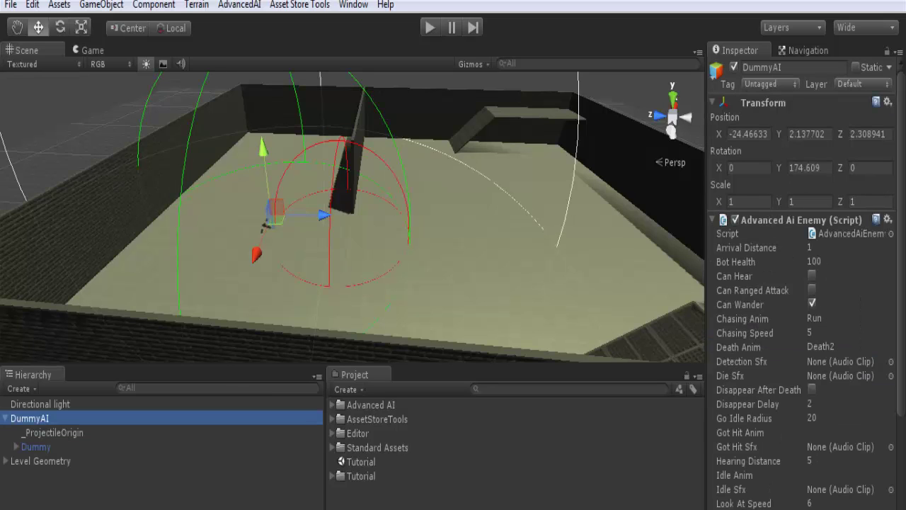
left_click_drag(899, 212, 900, 262)
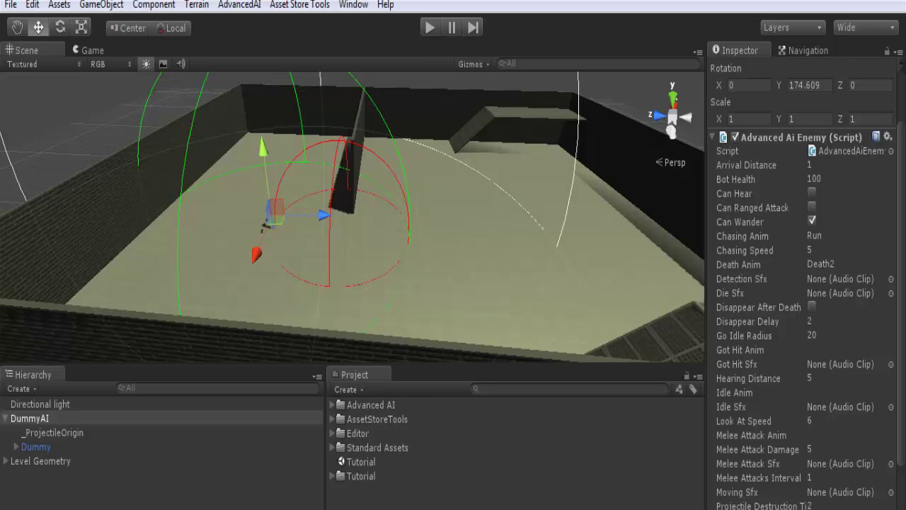
scroll(804, 298, "down", 3)
scroll(803, 298, "up", 2)
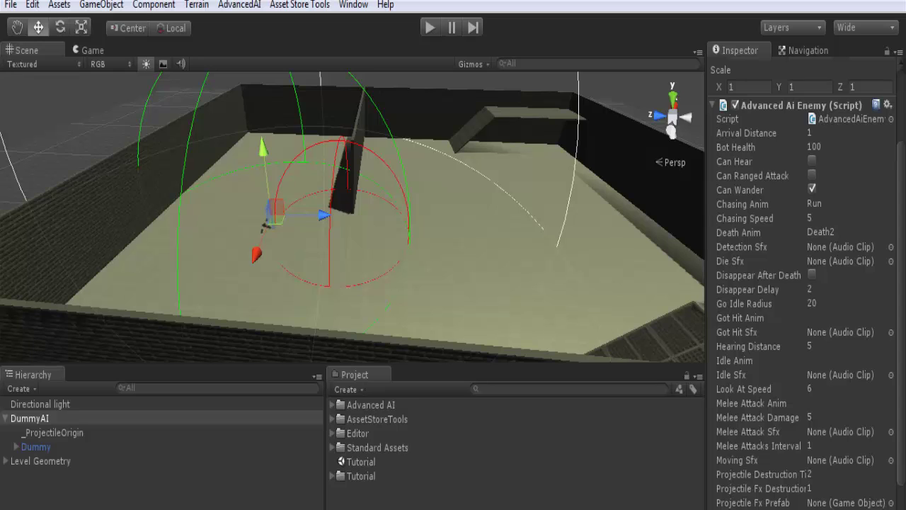
mouse_move(900, 284)
left_mouse_down()
mouse_move(901, 397)
mouse_move(900, 260)
mouse_move(901, 280)
left_mouse_up()
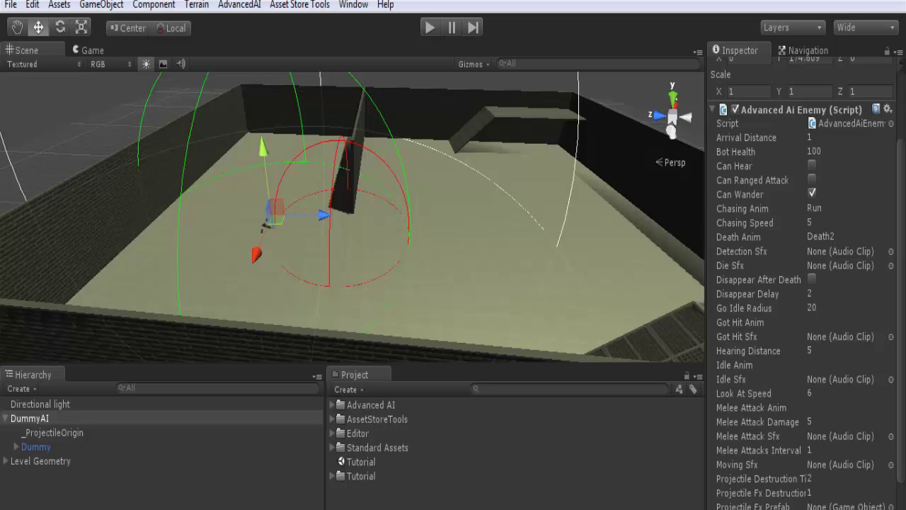
left_click_drag(765, 308, 743, 308)
left_click(817, 308)
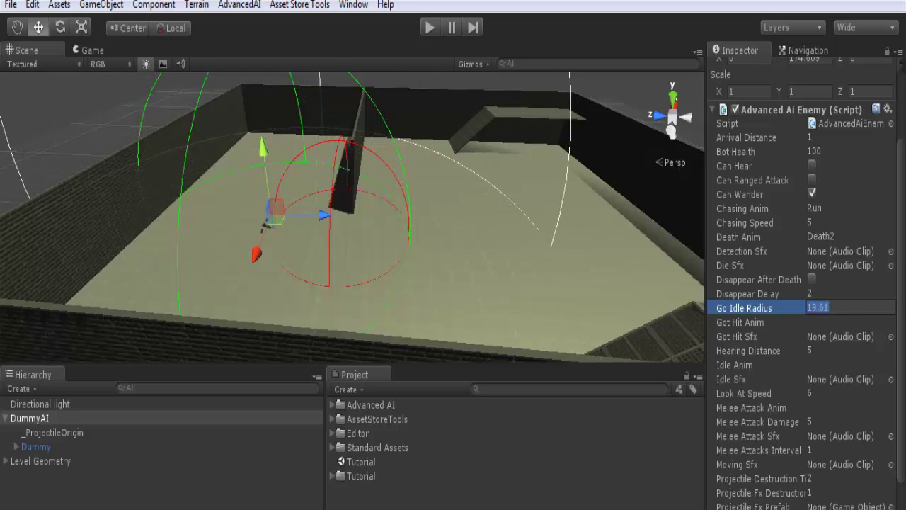
type("20")
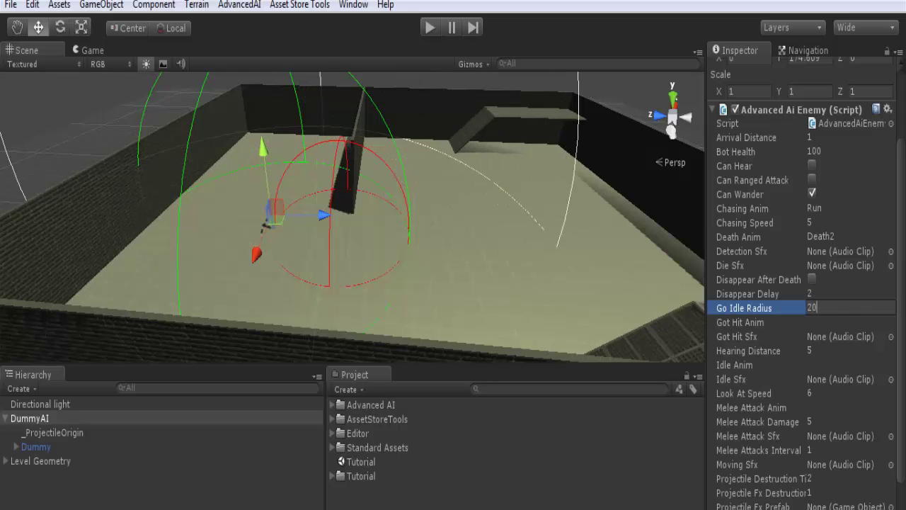
key("Return")
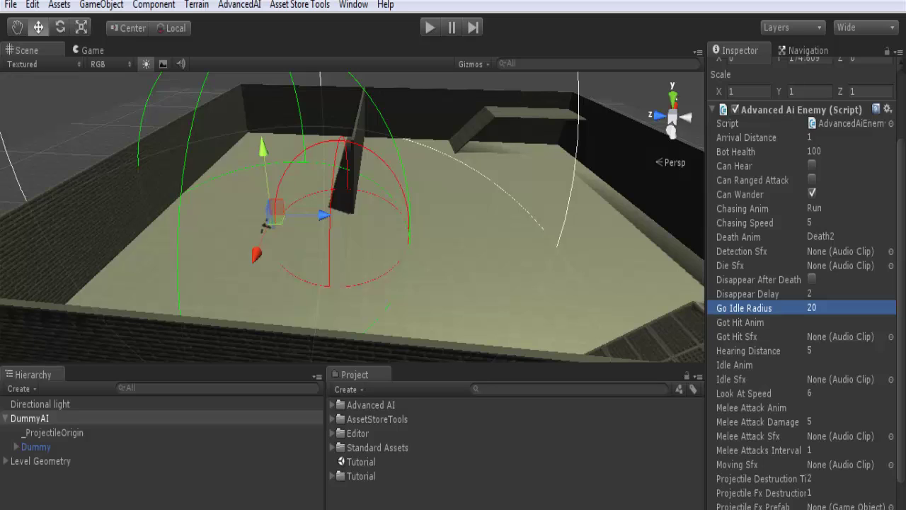
- Set the Got Hit Anim of DummyAI's Advanced Ai Enemy script to hit
key("Down")
key("Return")
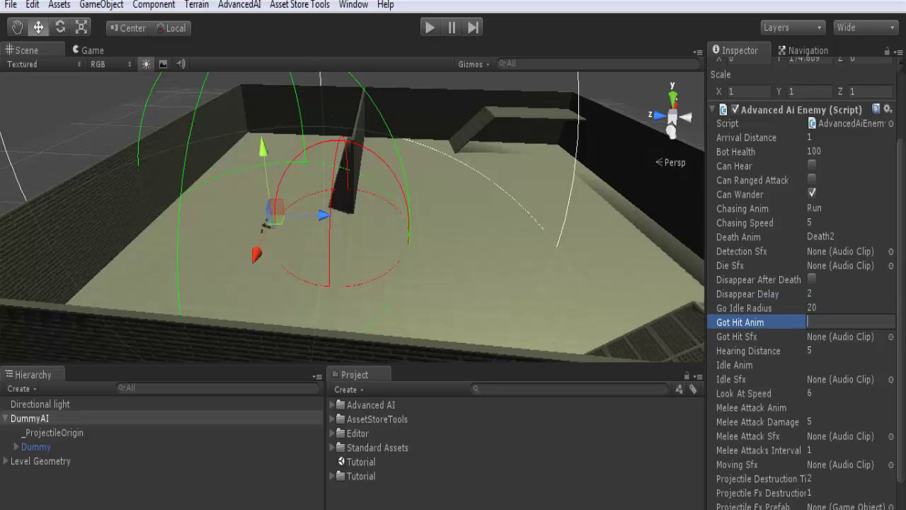
type("hit")
key("Return")
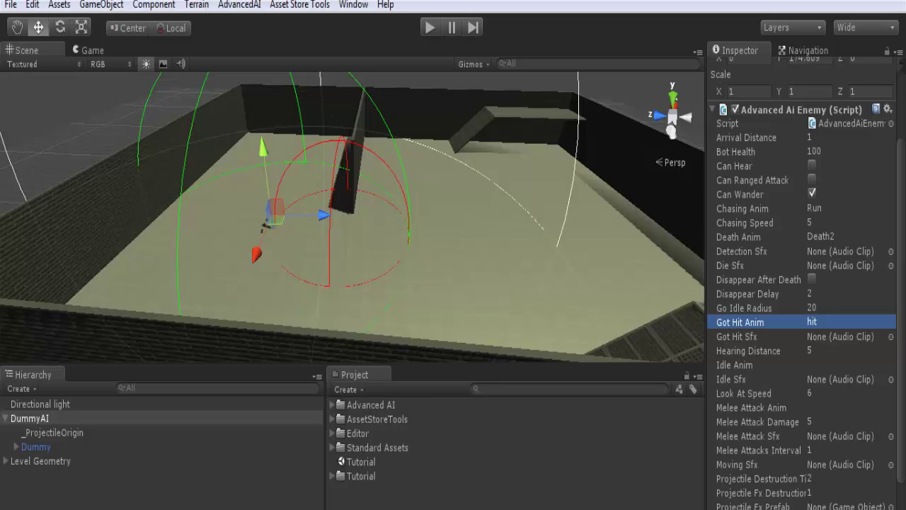
- Enable Can Hear on DummyAI to preview its hearing range, set Hearing Distance to 4.7, and disable Can Hear again
left_click(812, 166)
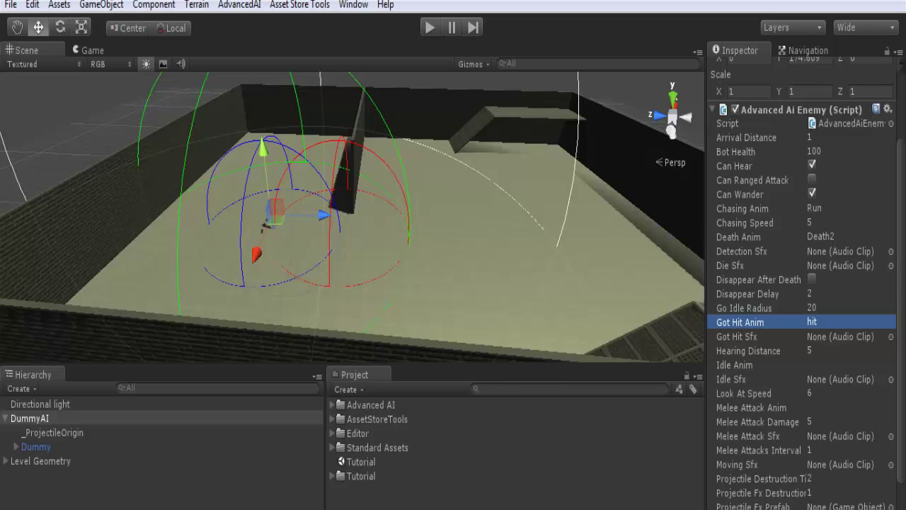
mouse_move(749, 351)
left_mouse_down()
mouse_move(735, 350)
mouse_move(751, 350)
left_mouse_up()
key("BackSpace")
type("5")
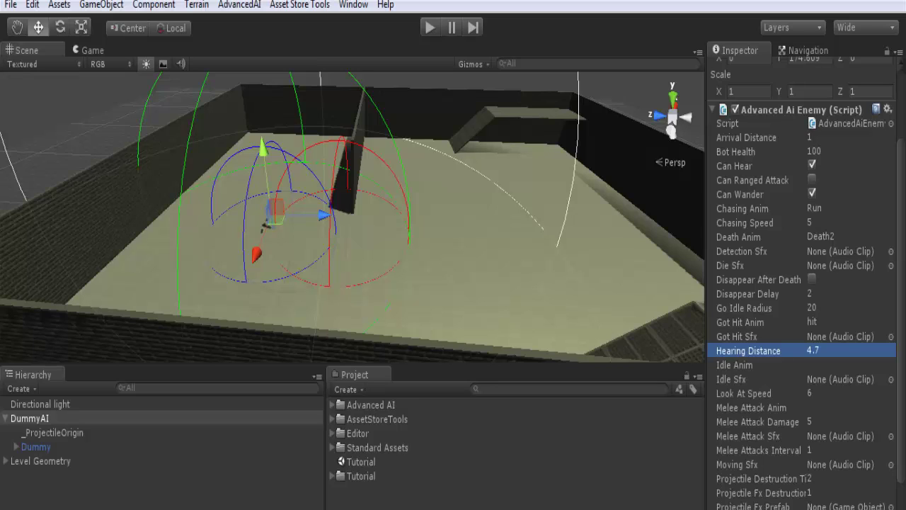
left_click(812, 165)
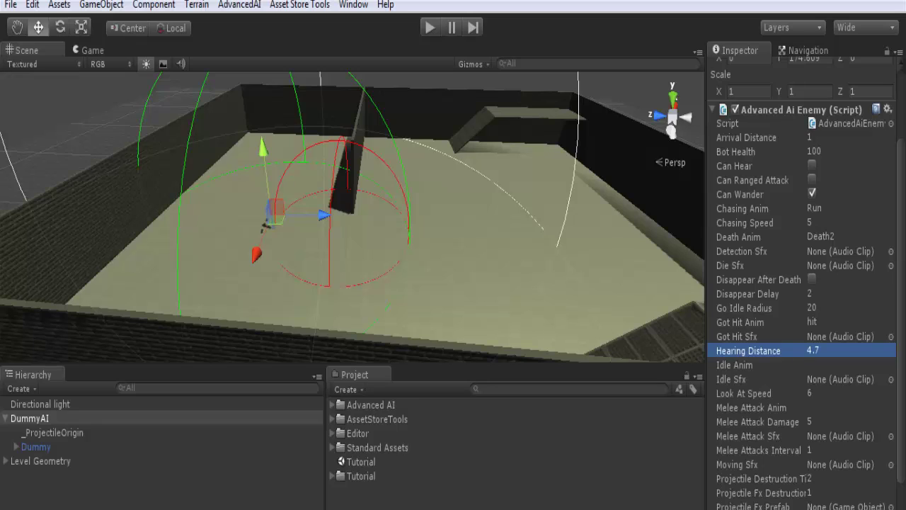
- Set DummyAI's Idle Anim to idle and its Melee Attack Anim to Punch
left_click(836, 365)
type("idle")
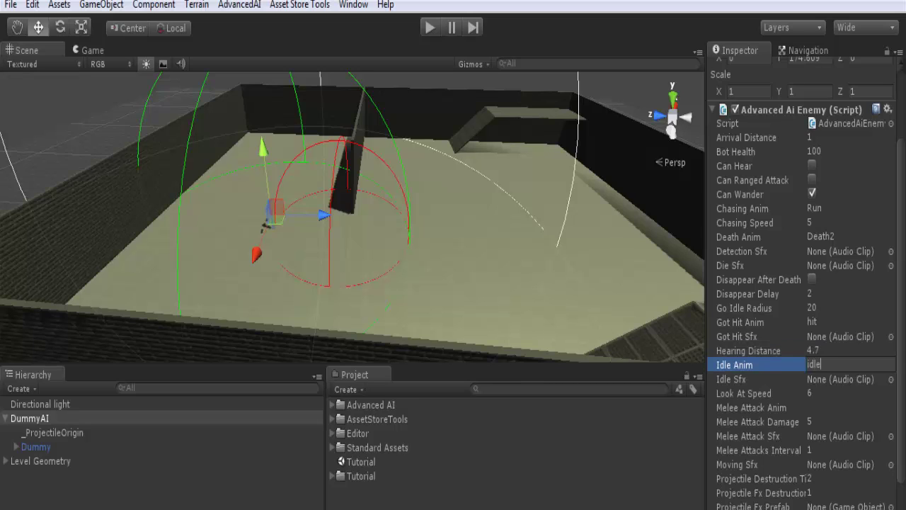
key("Return")
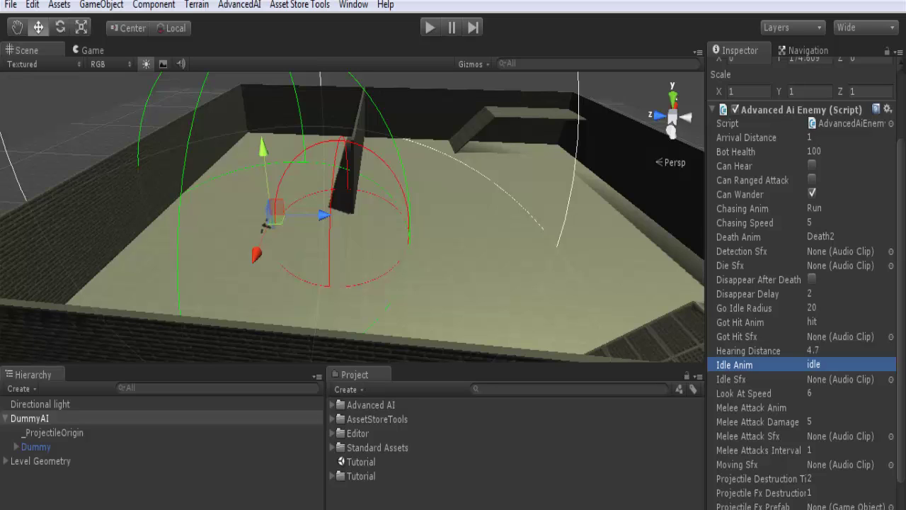
left_click(849, 407)
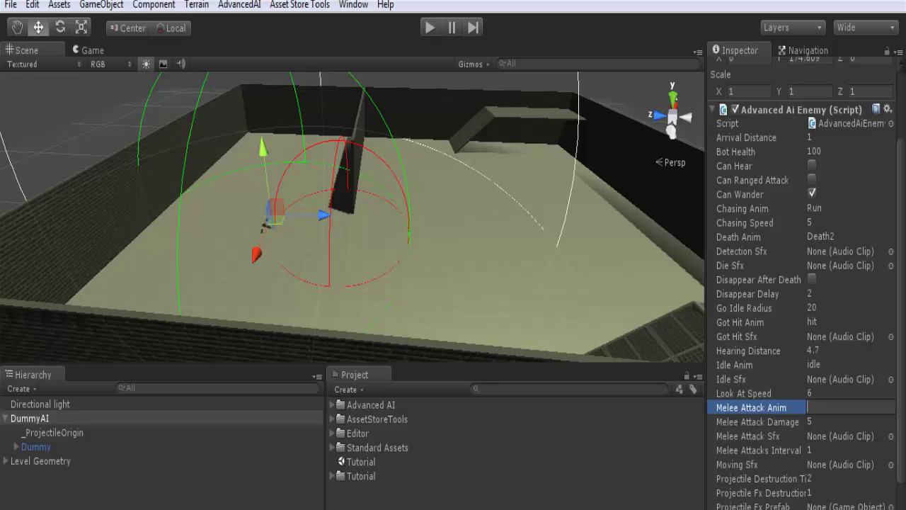
type("Punch")
key("Return")
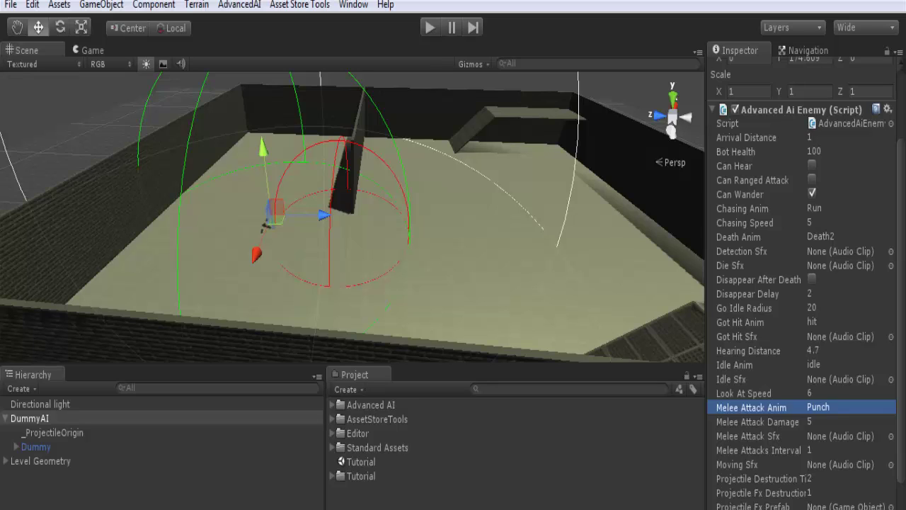
- Try lower Melee Attack Damage values on DummyAI, including 1, and set the damage back to 5
left_click_drag(758, 422, 748, 422)
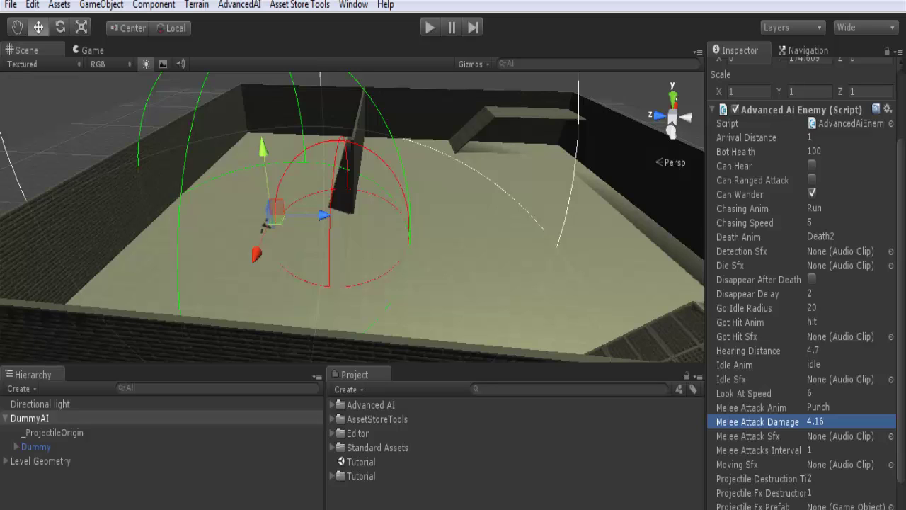
left_click(817, 422)
type("1")
key("Return")
left_click(836, 422)
type("5")
key("Return")
scroll(802, 283, "down", 5)
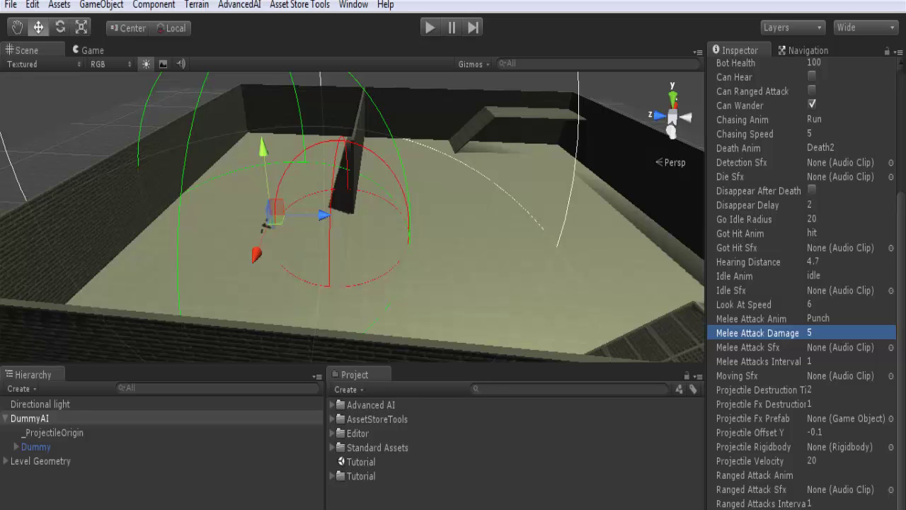
scroll(805, 283, "down", 3)
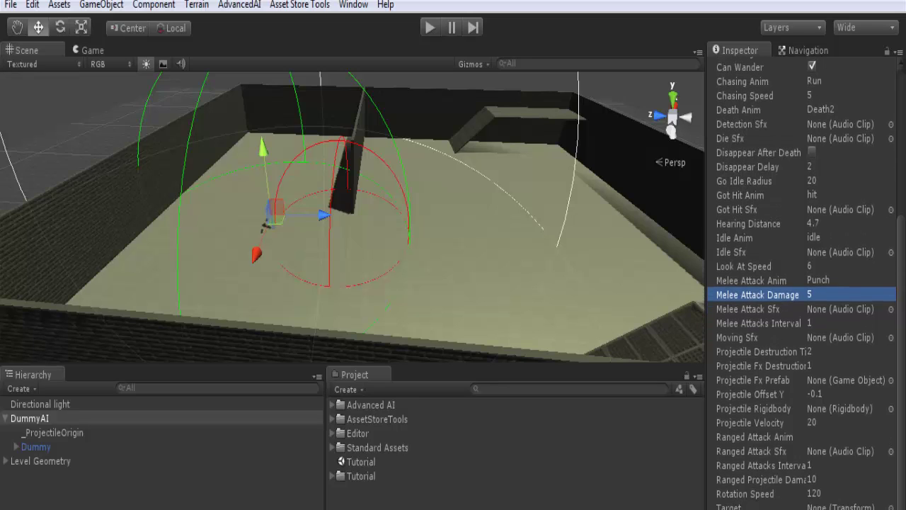